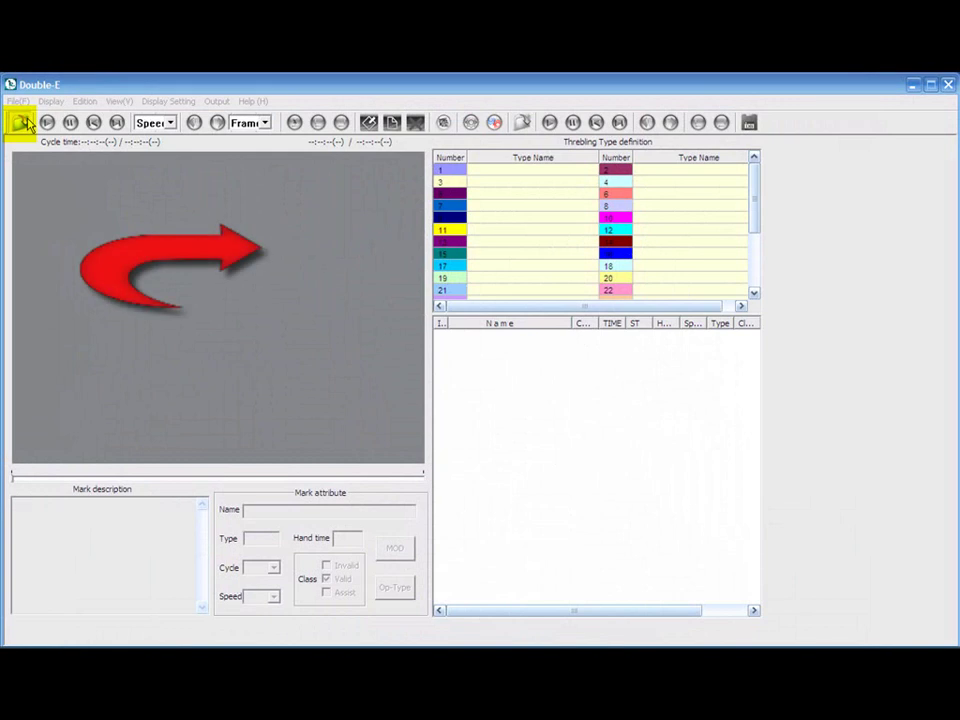
Step: Open the video Ex_dw.avi for analysis and start its playback
left_click(22, 122)
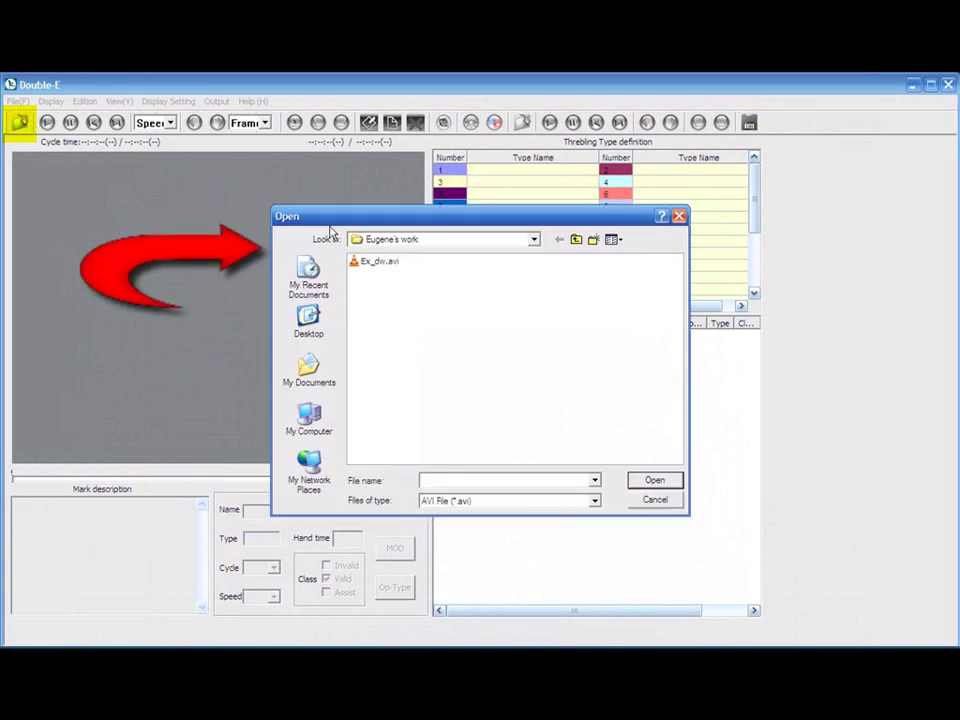
left_click(379, 264)
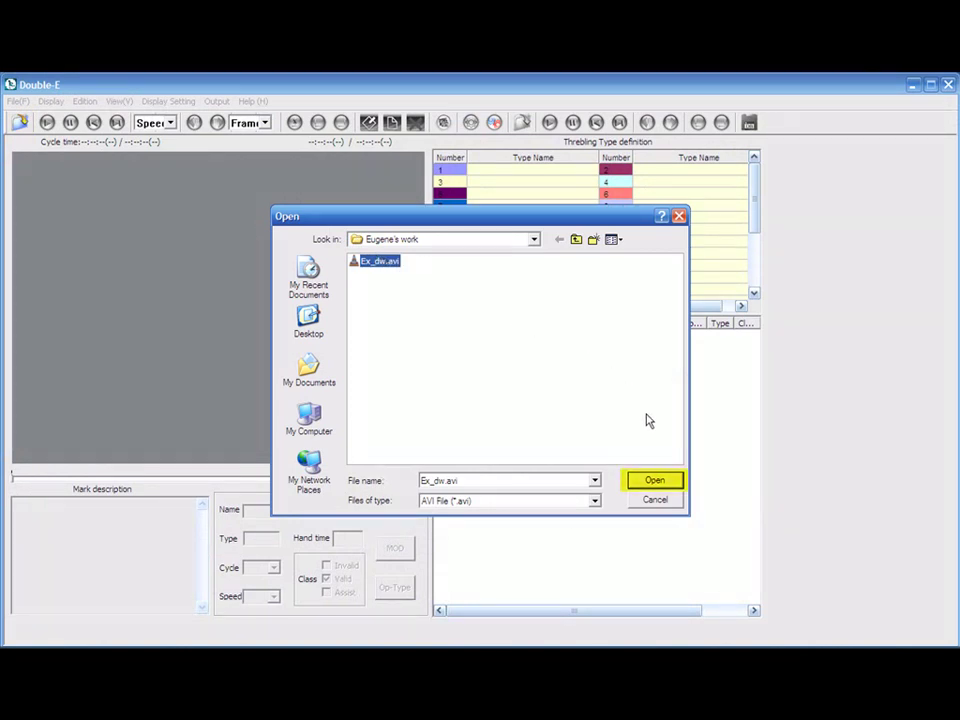
left_click(670, 480)
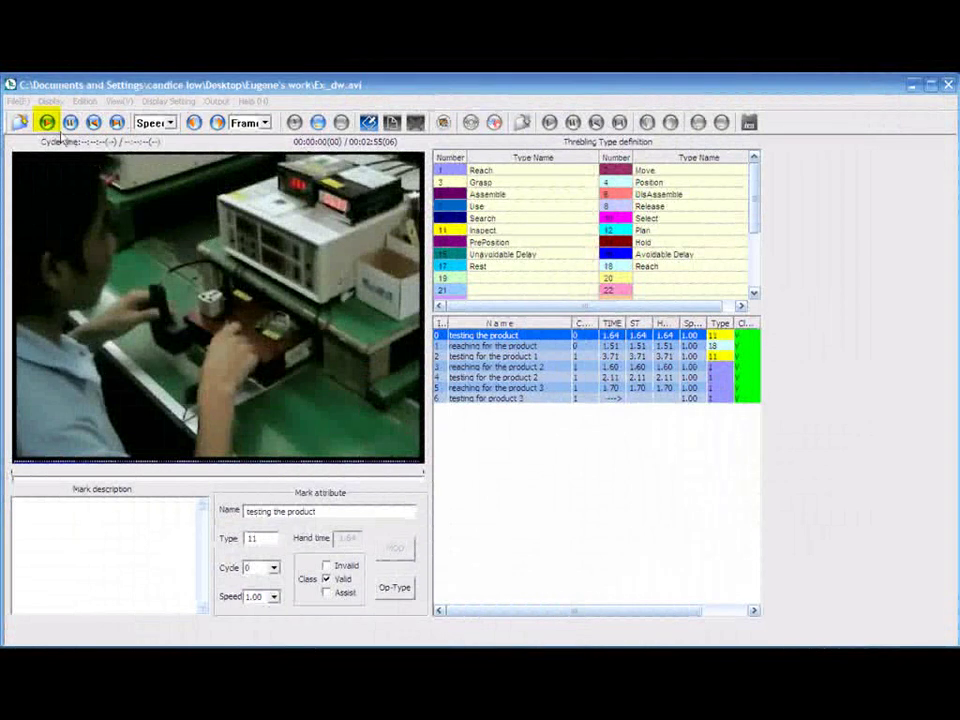
left_click(47, 122)
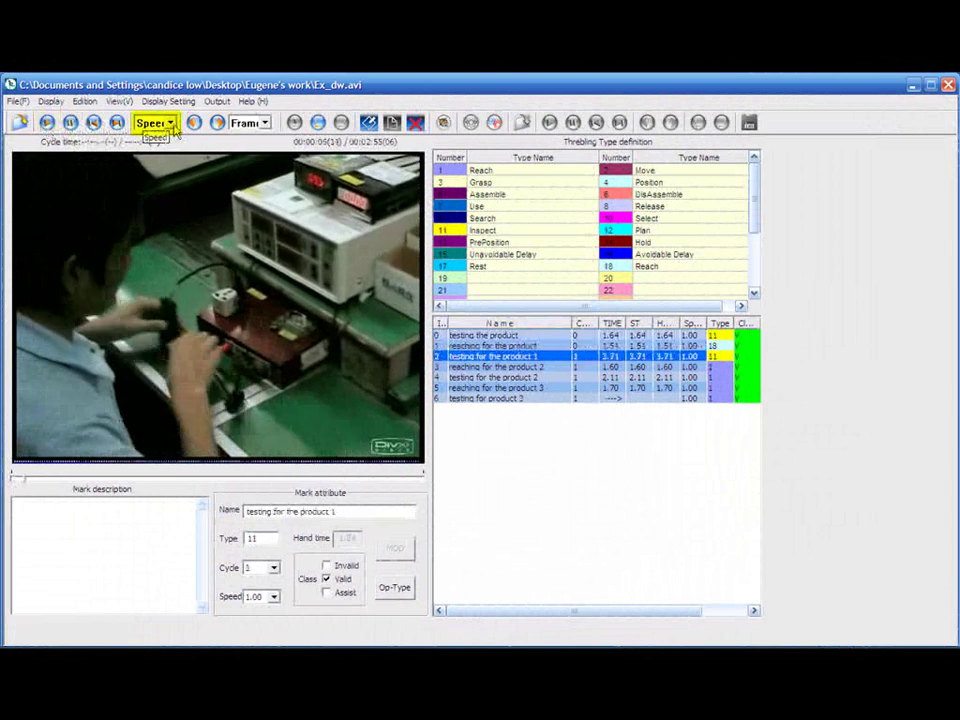
Step: Check the playback speed options and try stepping the paused video backward and forward by frames
left_click(172, 123)
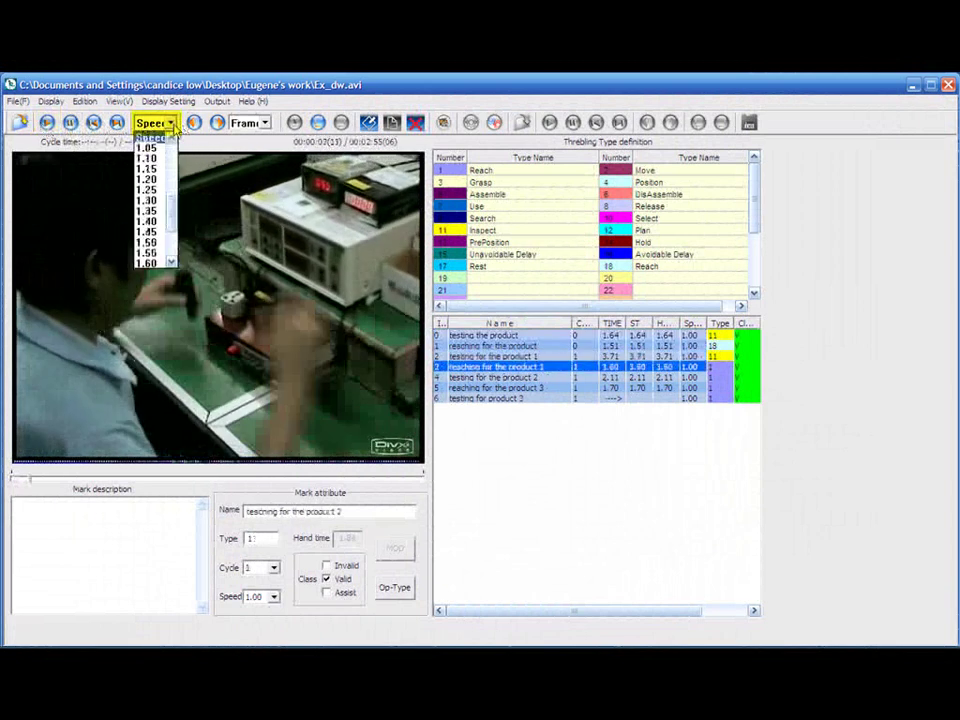
left_click(172, 123)
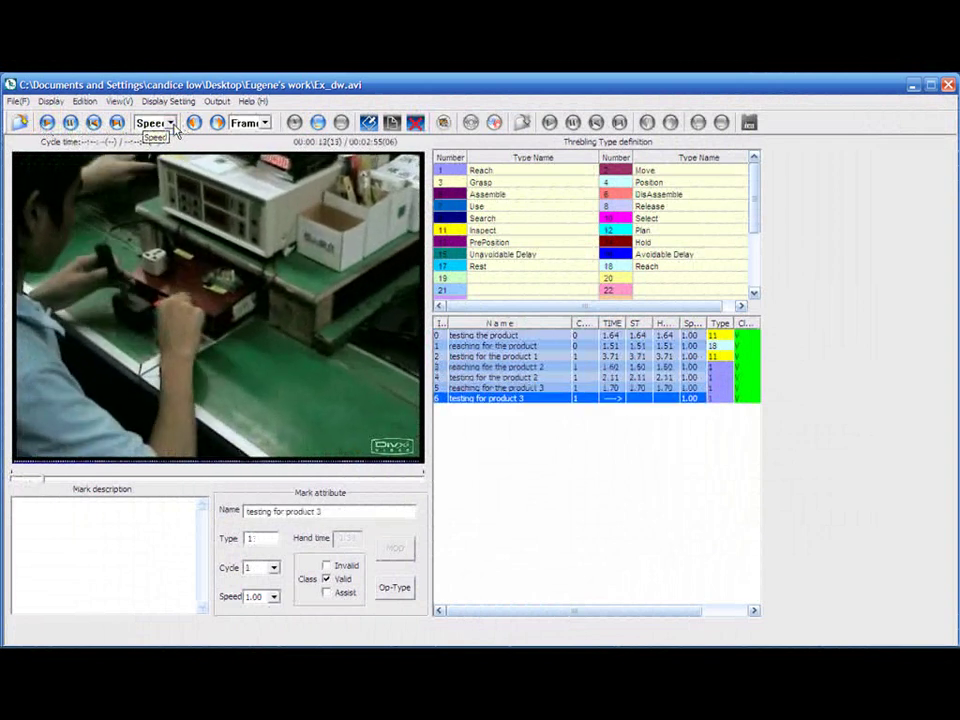
left_click(48, 123)
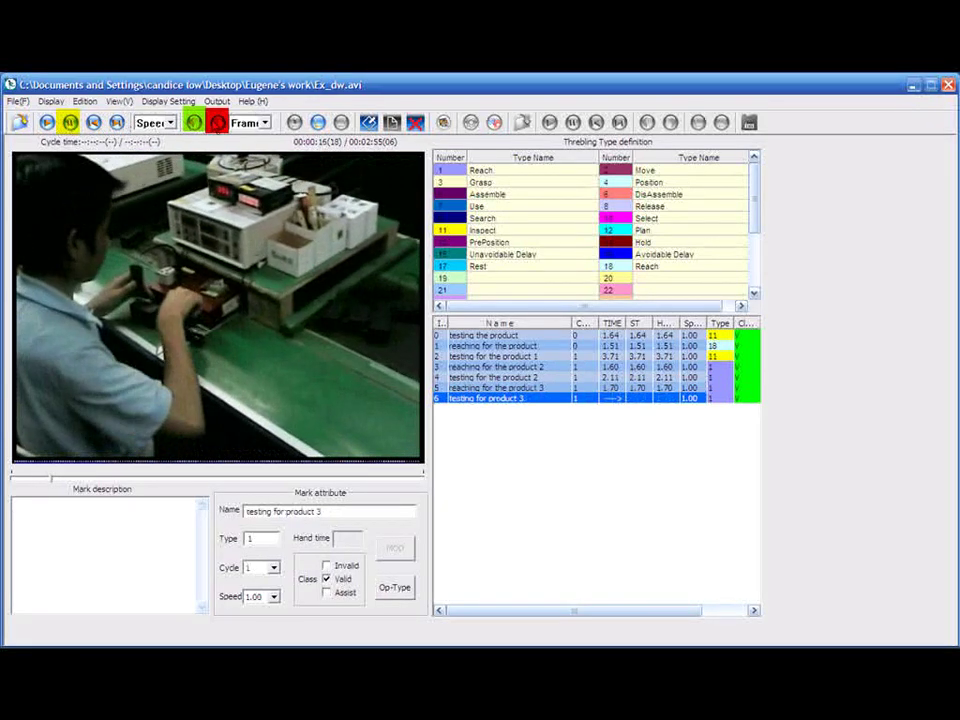
left_click(193, 122)
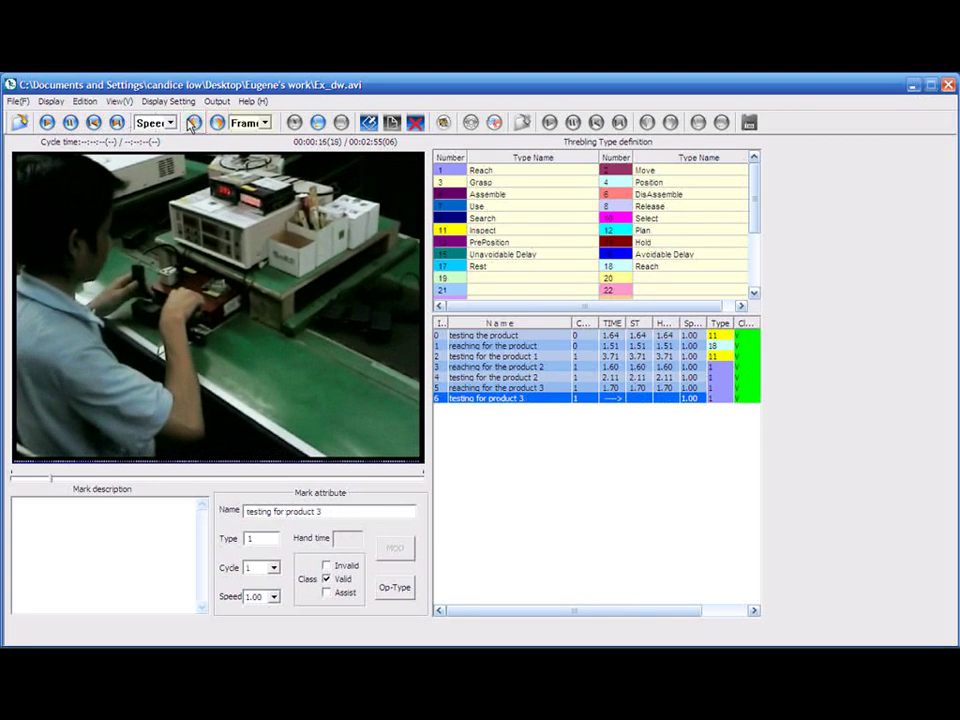
left_click(212, 121)
left_click(251, 124)
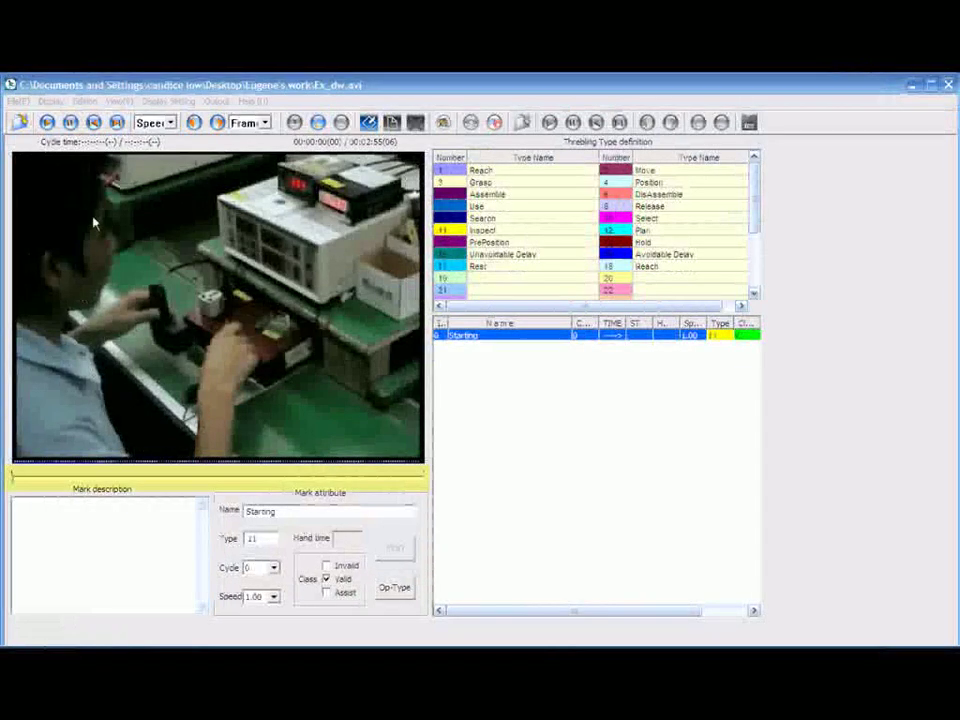
Step: Insert a mark at 00:00:08(19) to end the Starting motion and save the new mark information
left_click(368, 122)
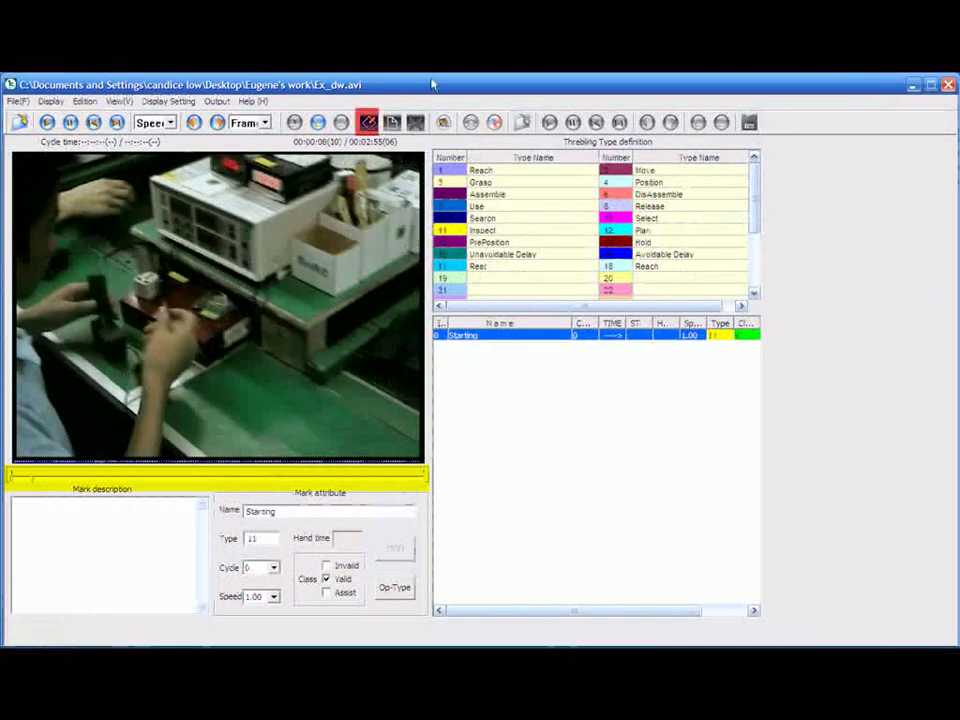
left_click(393, 122)
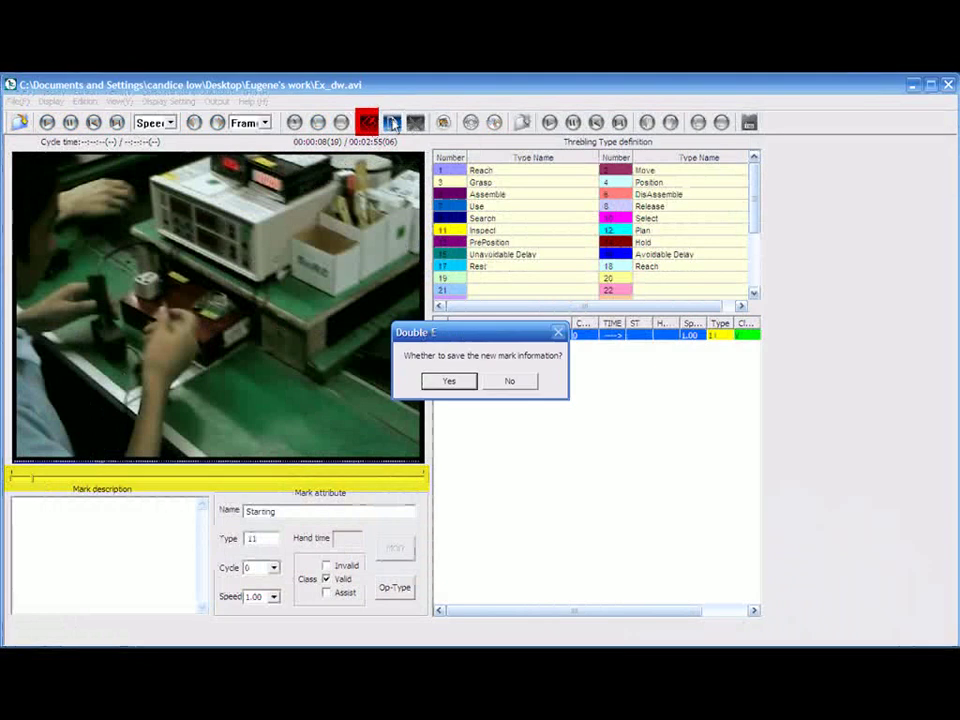
left_click(443, 380)
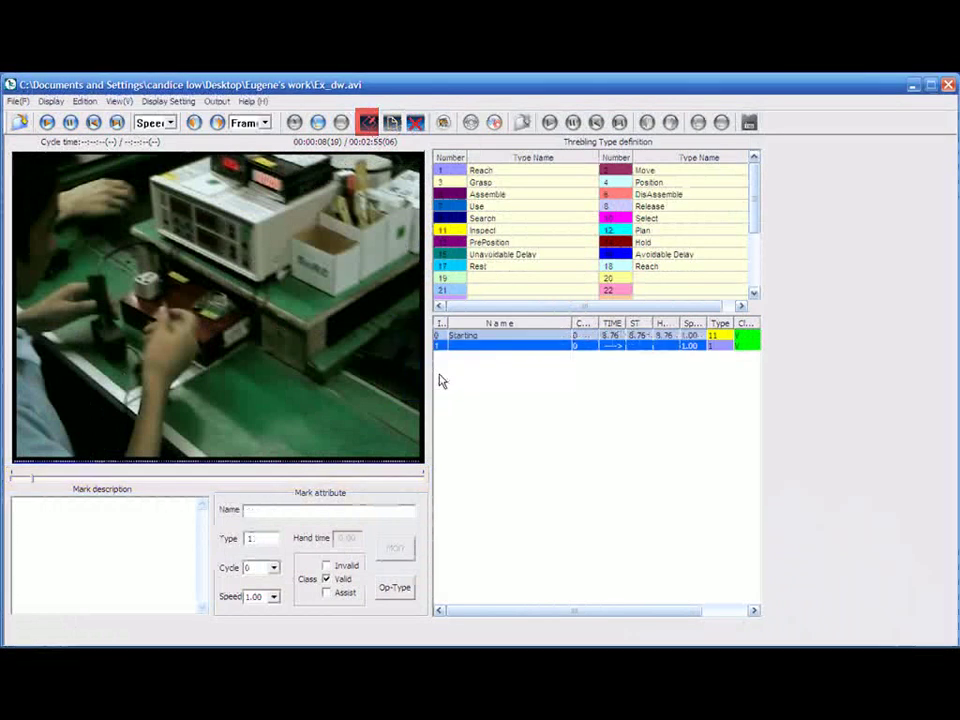
Step: Advance the video to 00:00:13(03) and add a mark named cycle 1
left_click(58, 479)
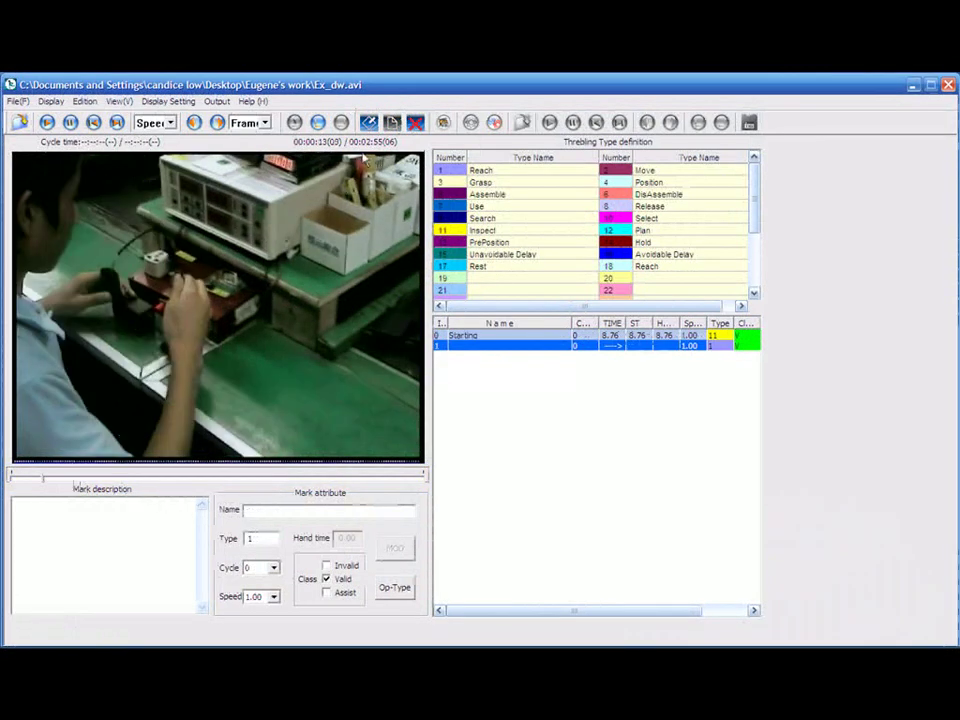
left_click(322, 515)
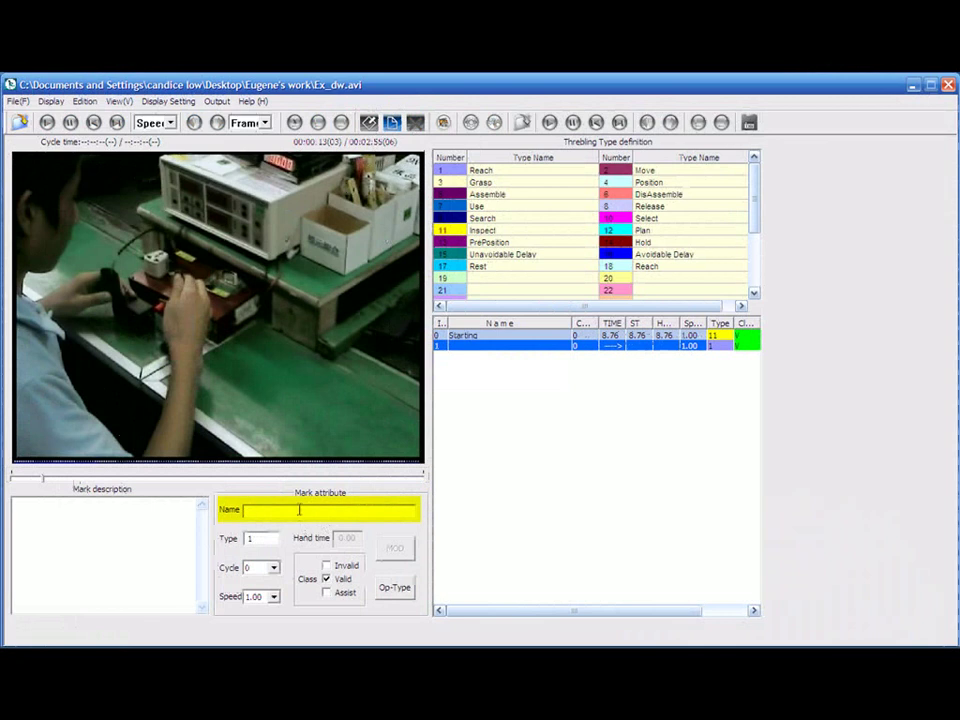
type("cycle 1")
key("Return")
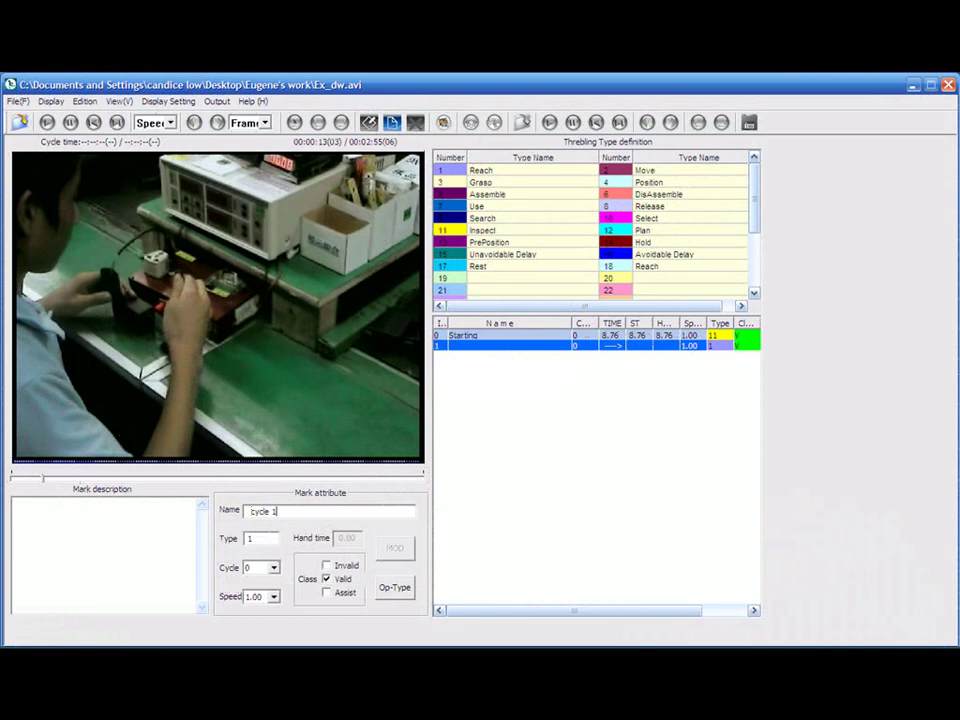
Step: Set the cycle 1 mark's type to 2 and assign it to a new cycle
left_click(262, 539)
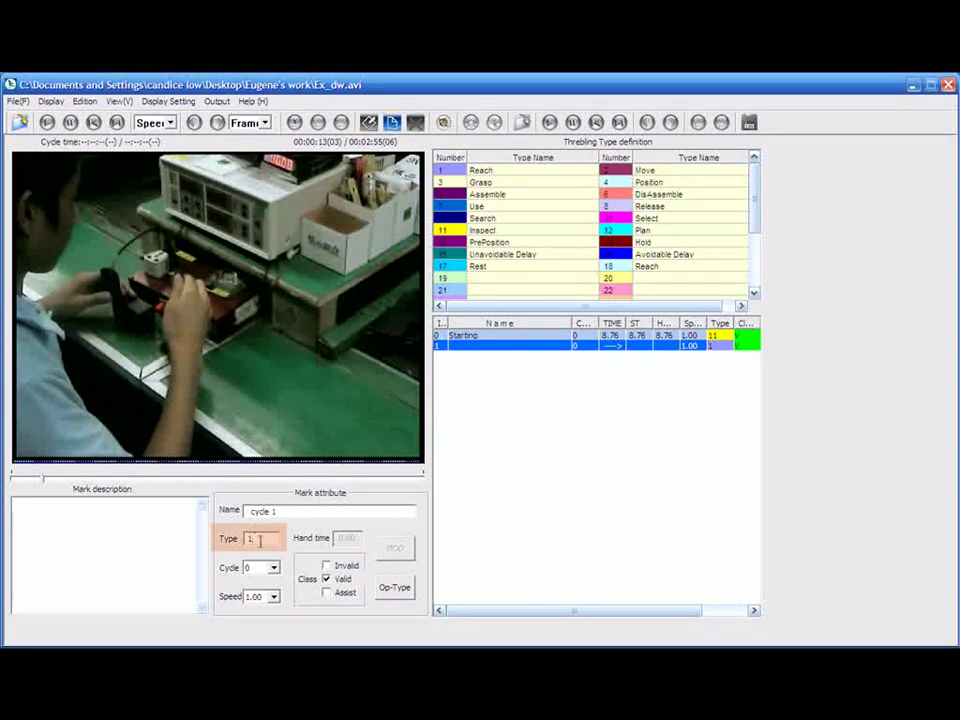
double_click(262, 539)
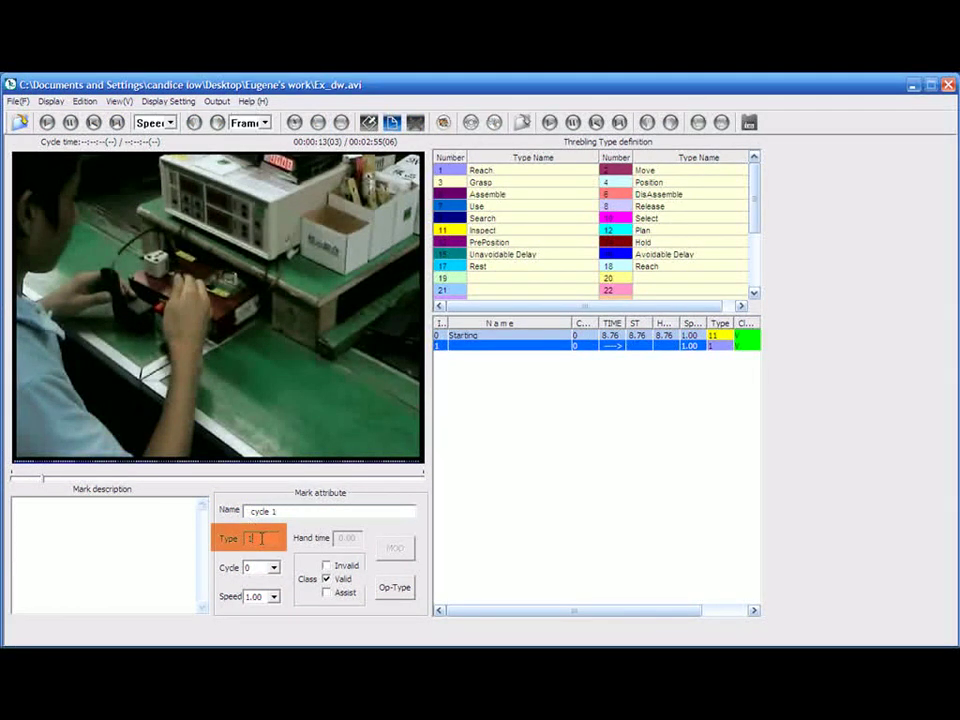
type("2")
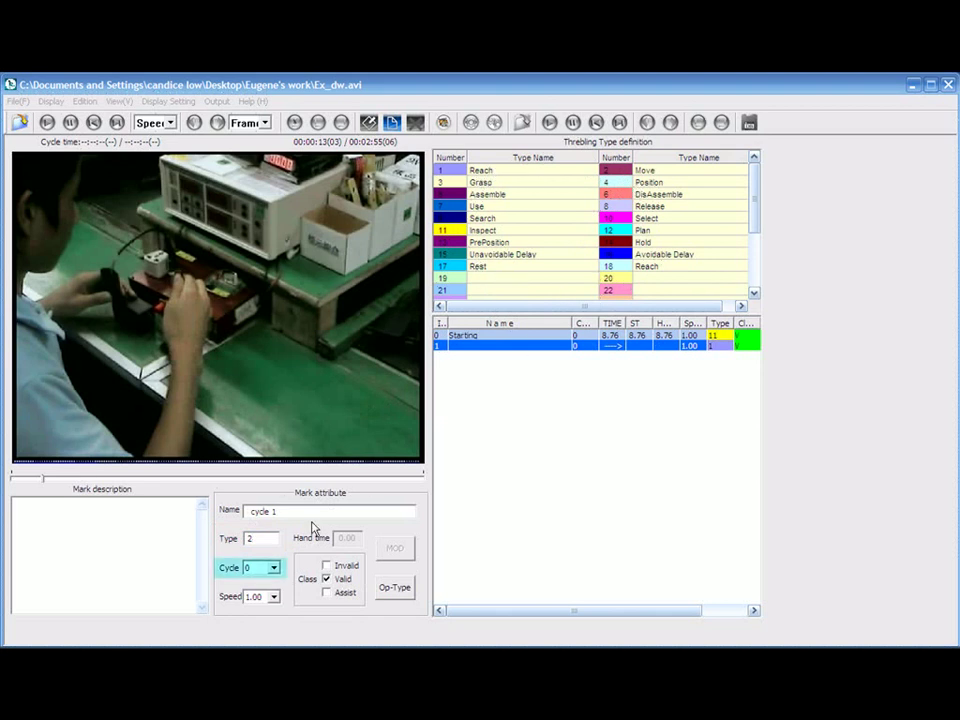
left_click(274, 568)
left_click(270, 591)
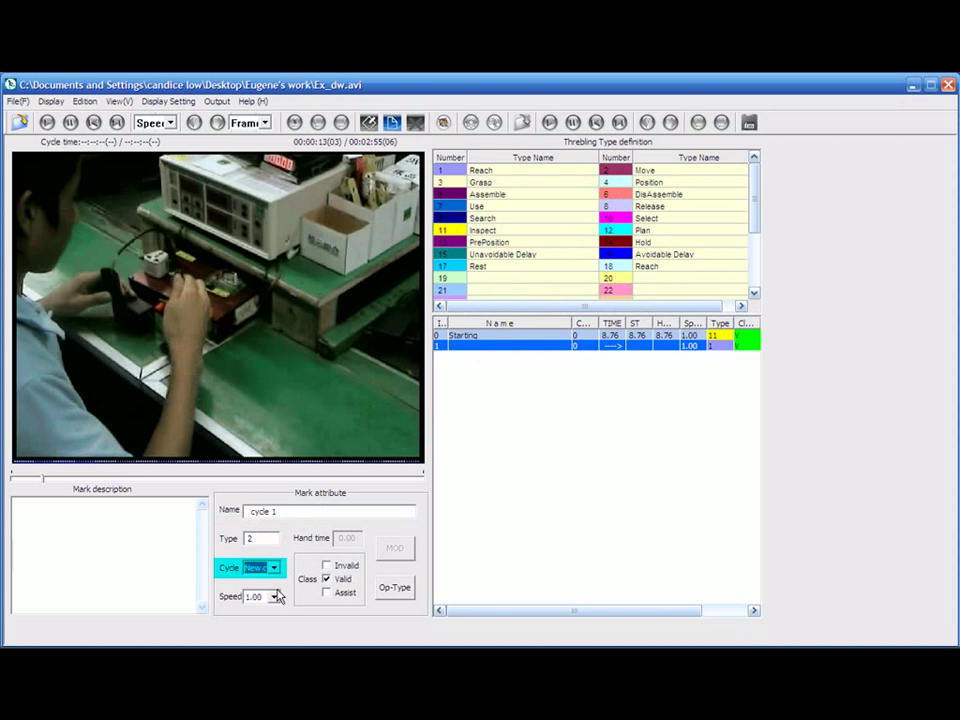
Step: Look through the speed values available for the cycle 1 mark
left_click(275, 596)
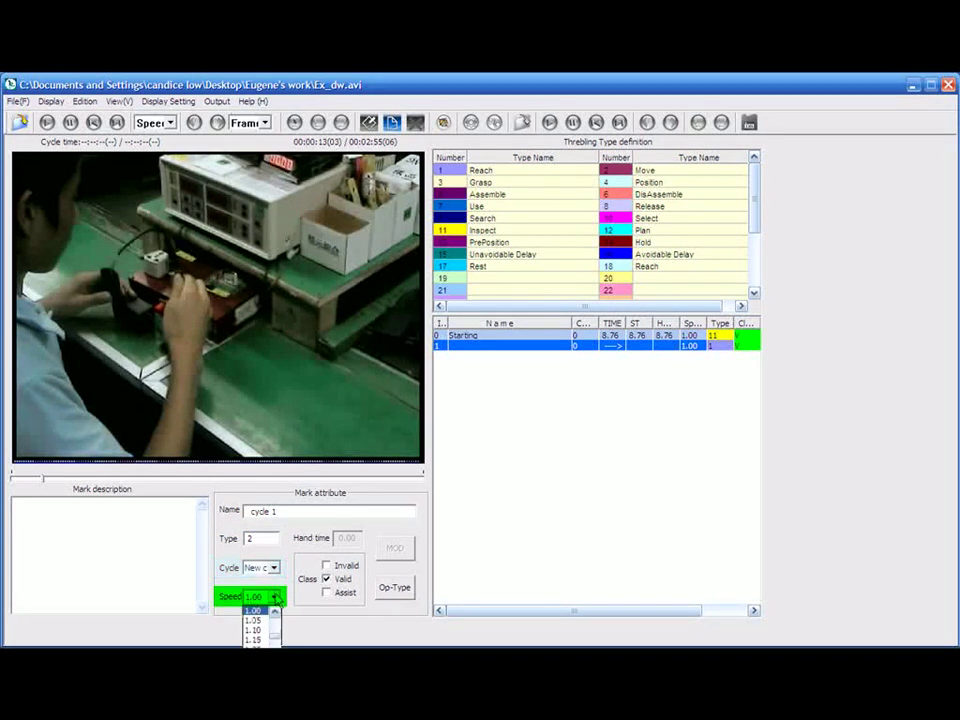
scroll(273, 640, "up", 1)
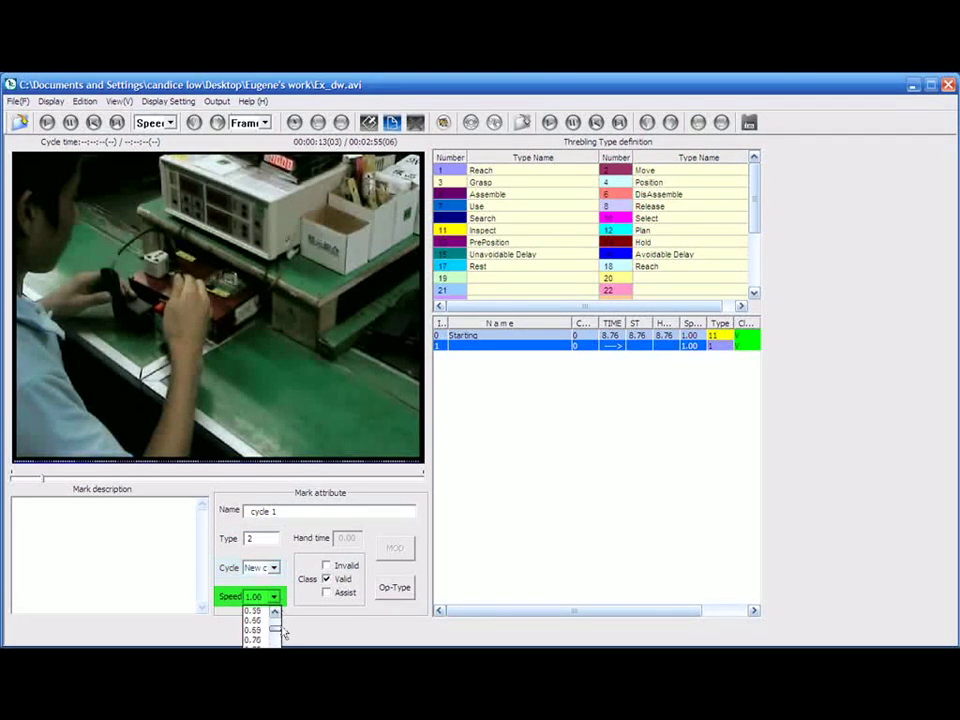
left_click(293, 610)
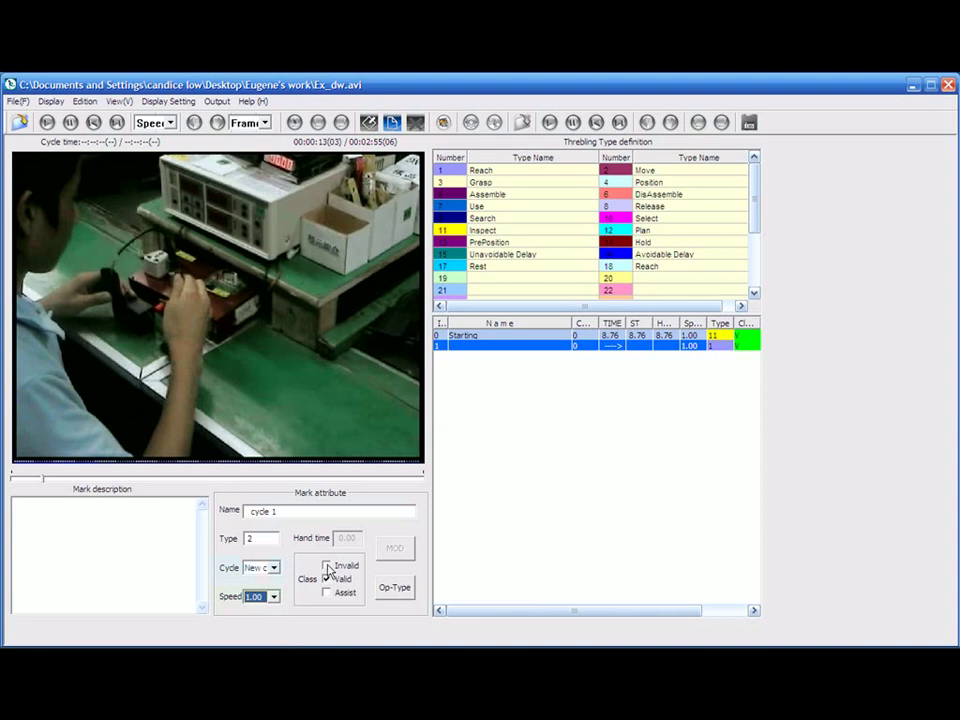
Step: Try the Invalid, Valid and Assist classes on the cycle 1 mark and return it to Valid
left_click(327, 566)
left_click(327, 579)
left_click(327, 593)
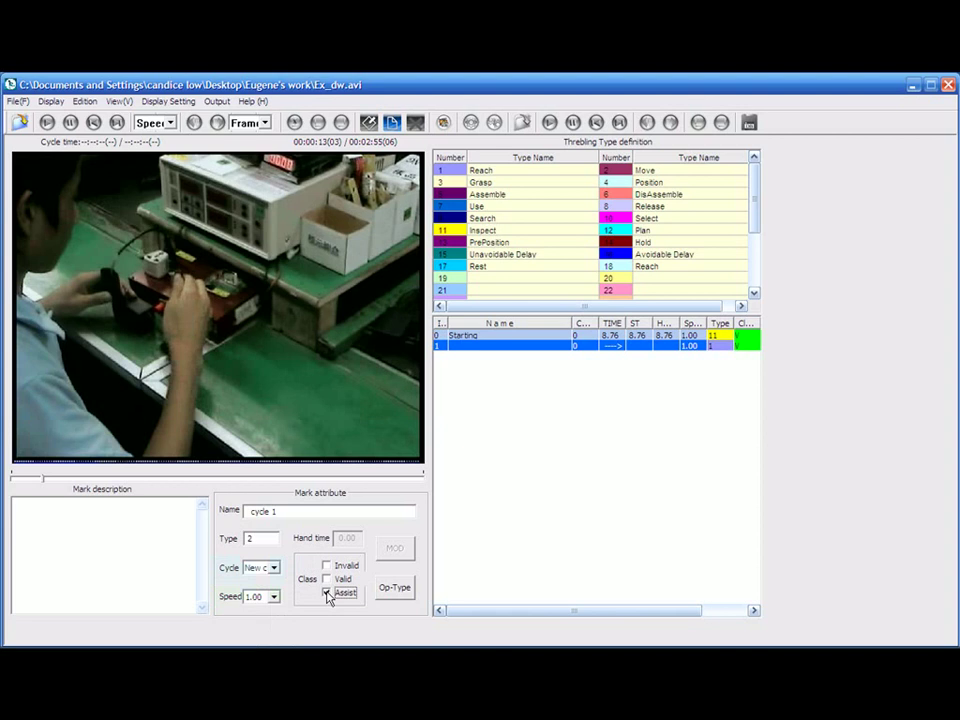
left_click(339, 565)
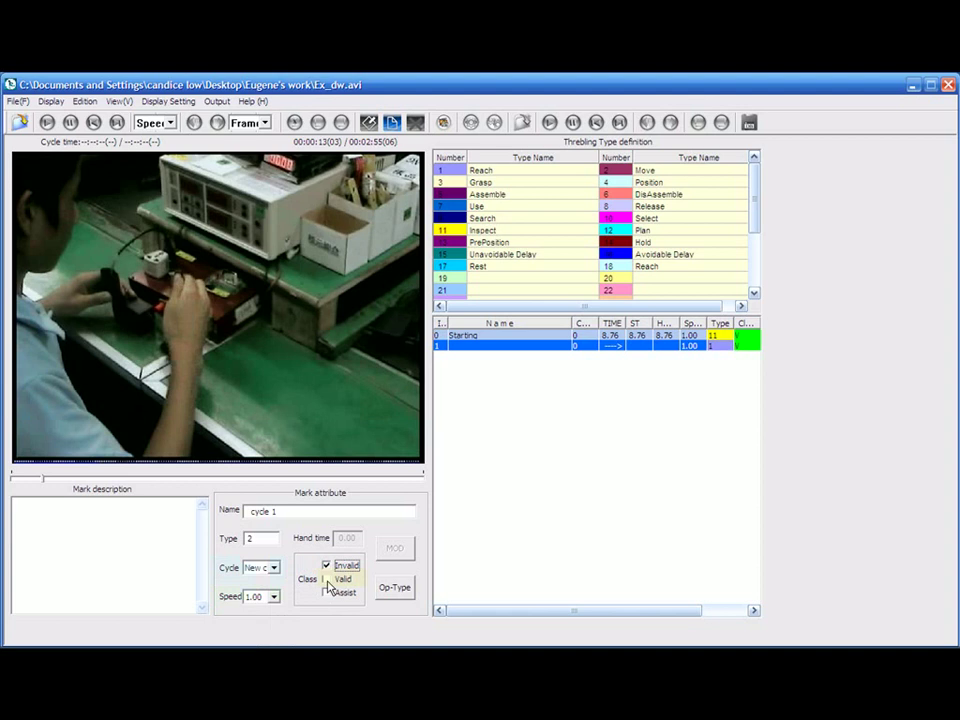
left_click(328, 581)
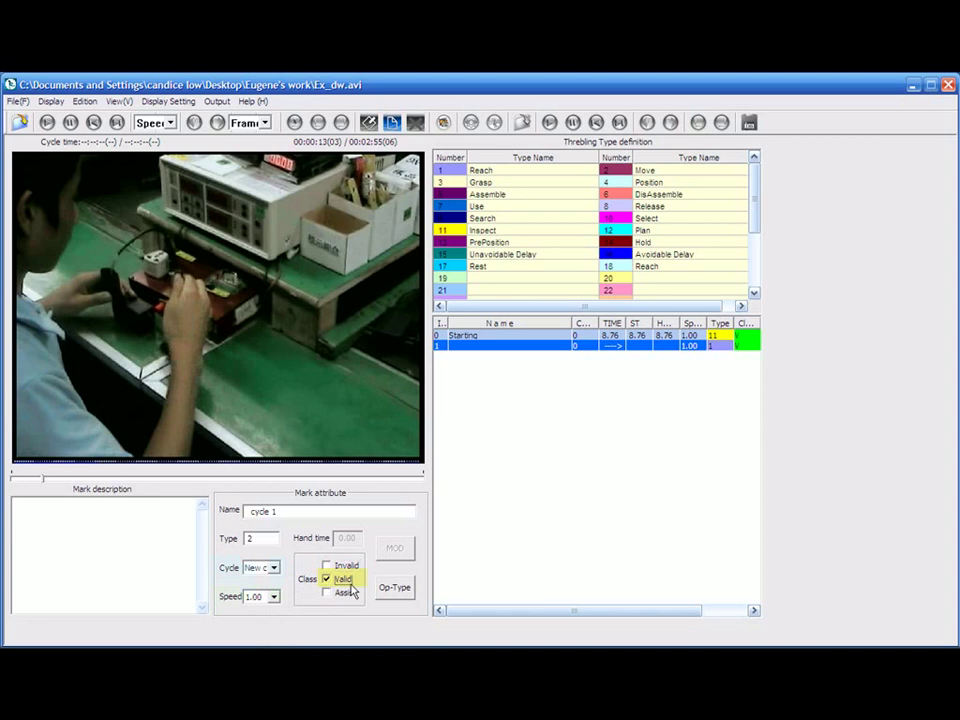
left_click(326, 593)
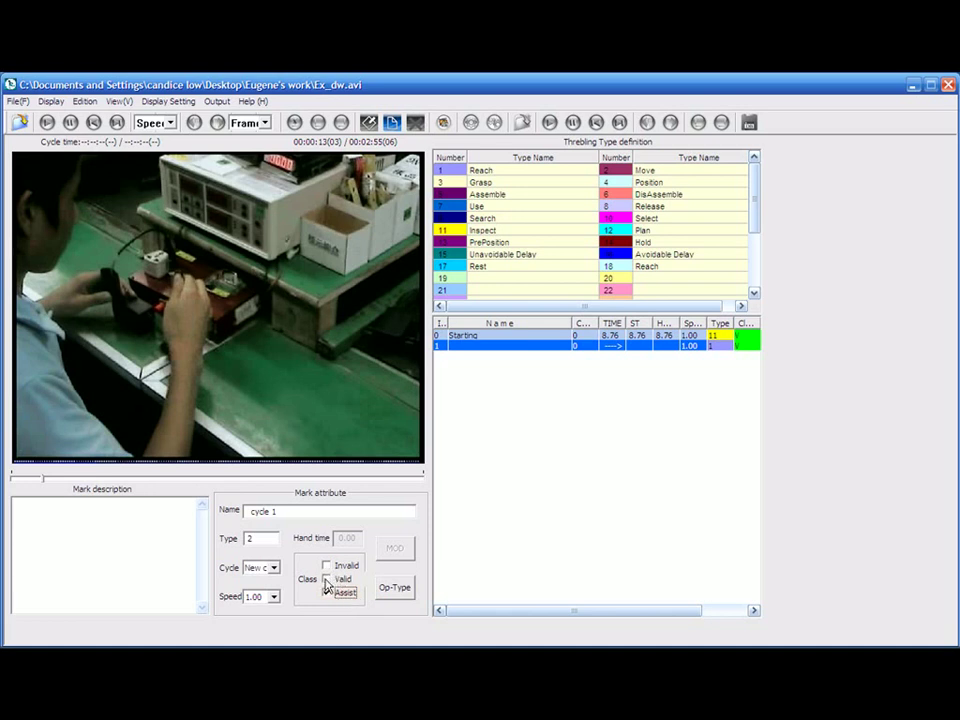
left_click(326, 581)
Step: Save the new mark information for cycle 1
left_click(381, 320)
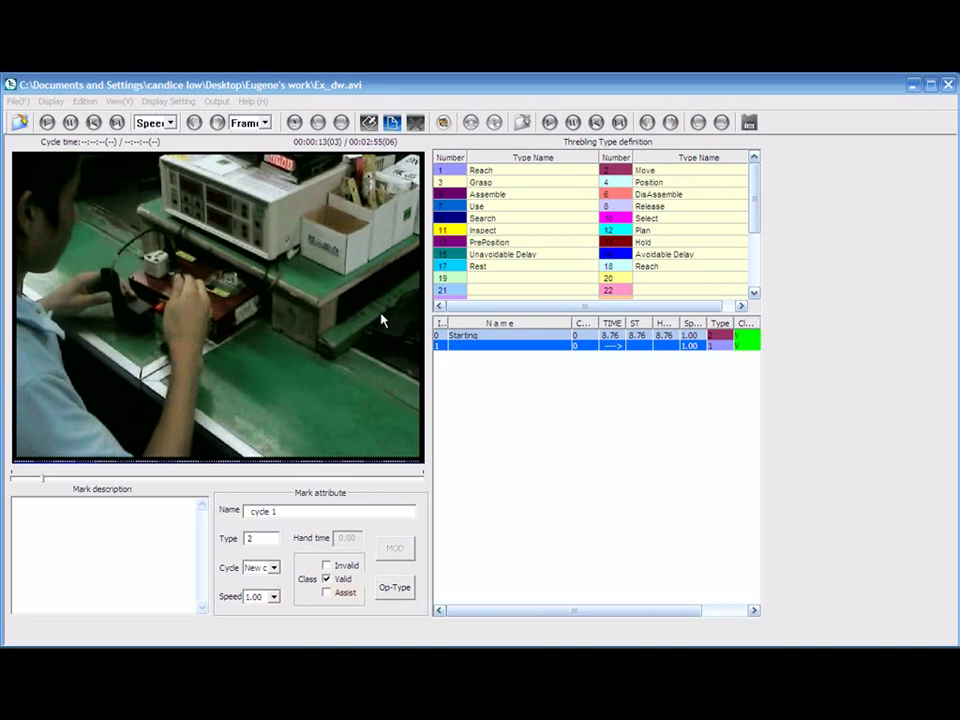
left_click(391, 122)
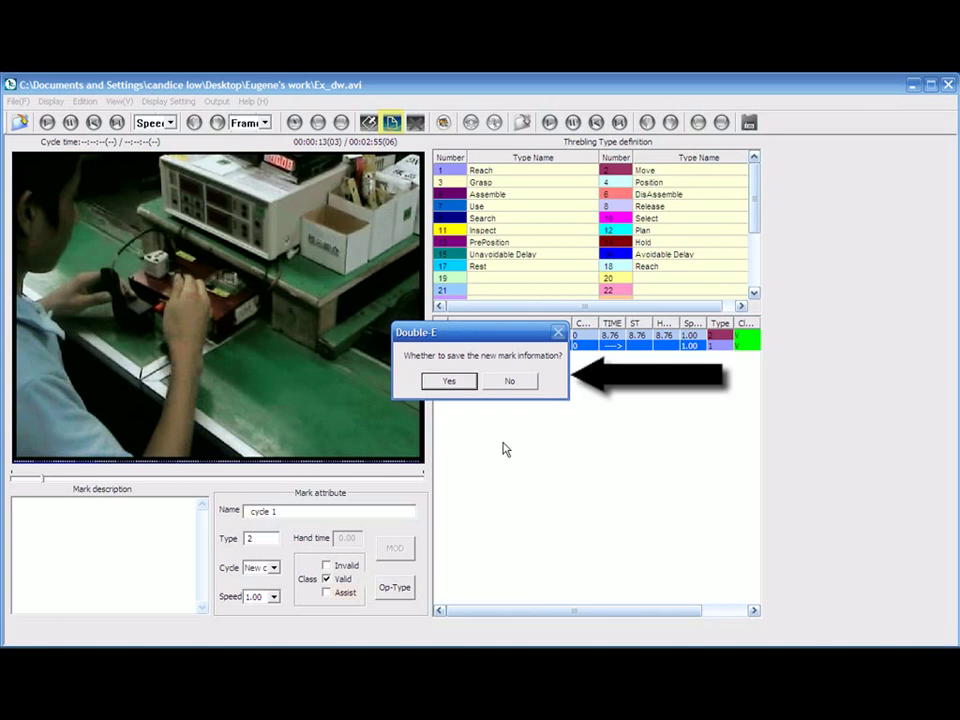
left_click(447, 384)
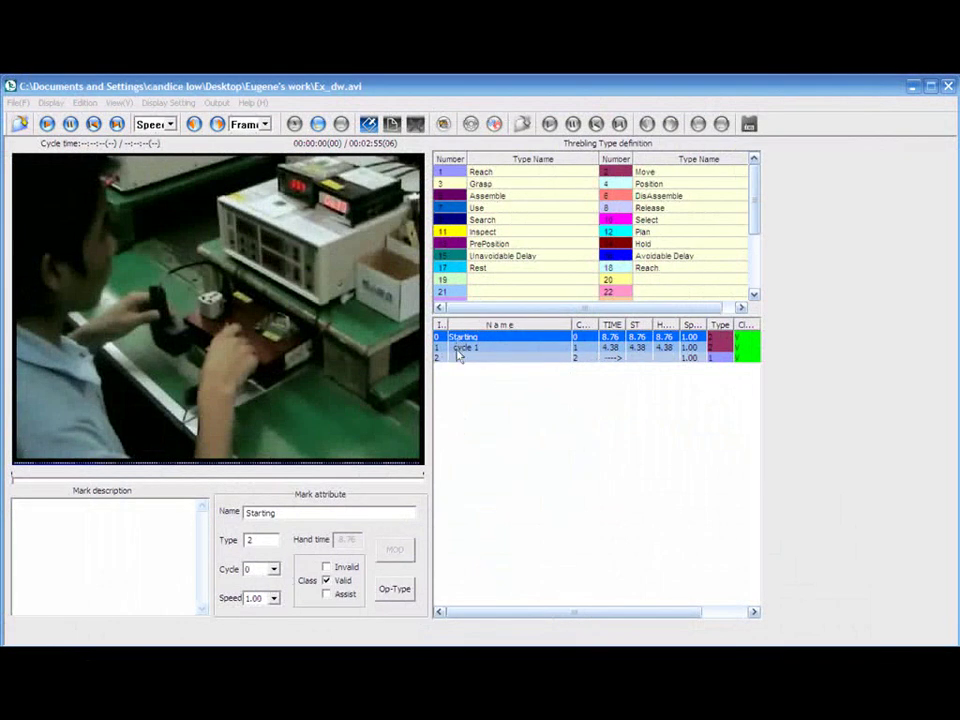
Step: Export the motion analysis to an Excel file named Report on the Desktop
left_click(216, 103)
left_click(243, 131)
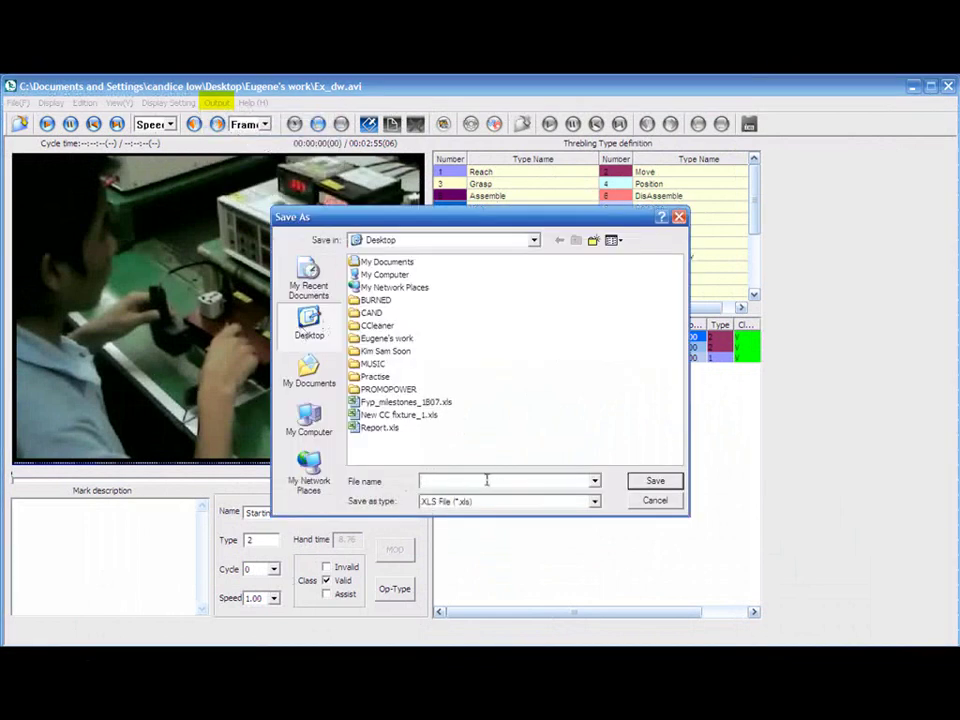
type("R")
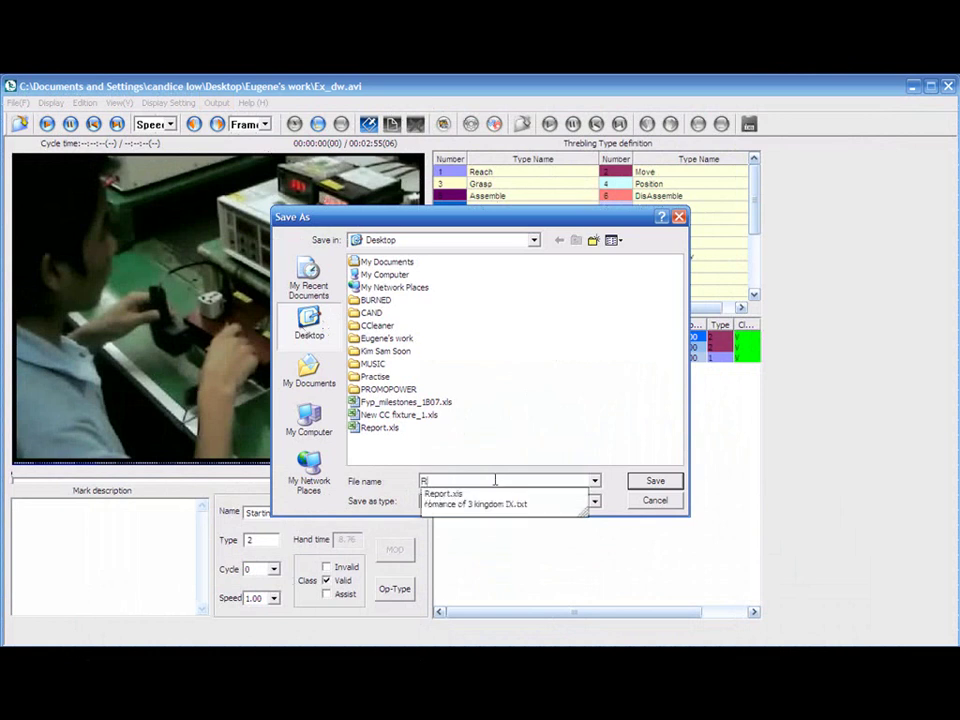
type("eport")
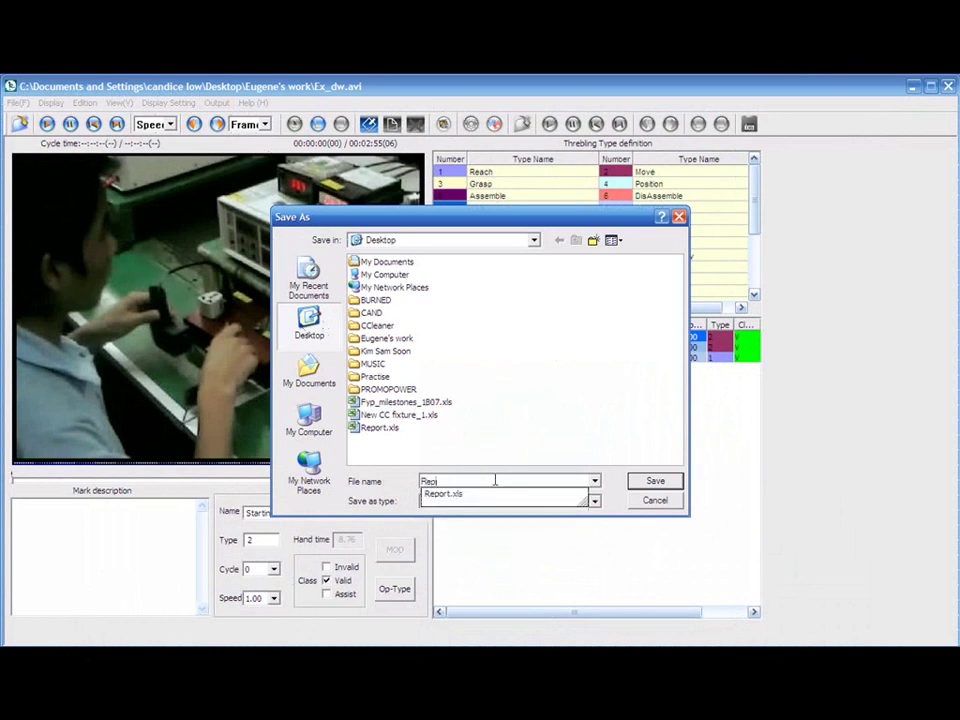
left_click(668, 486)
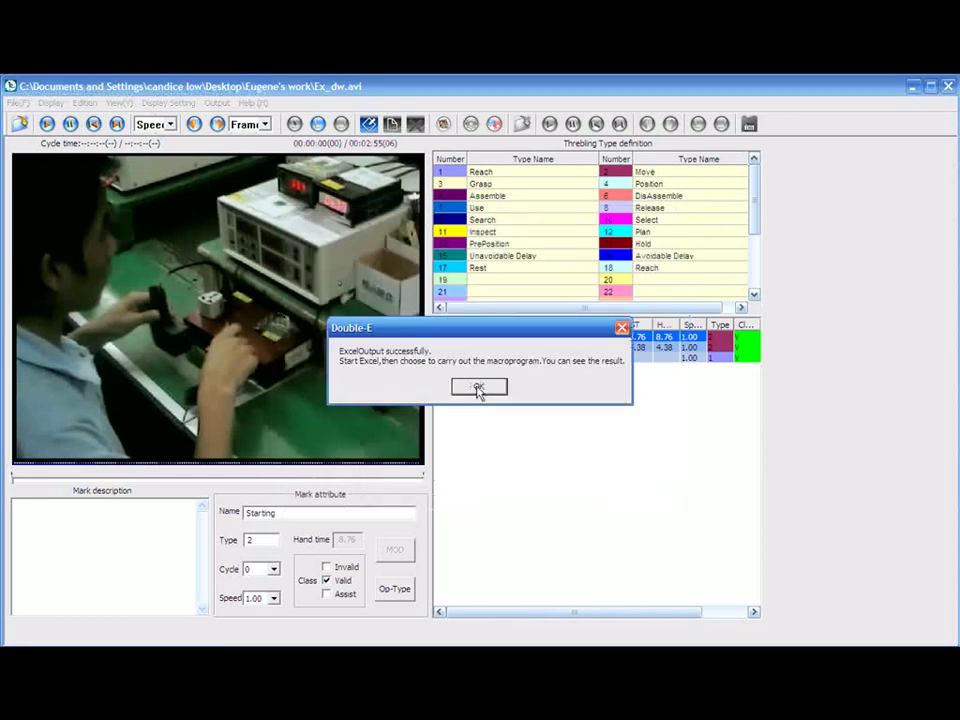
left_click(478, 388)
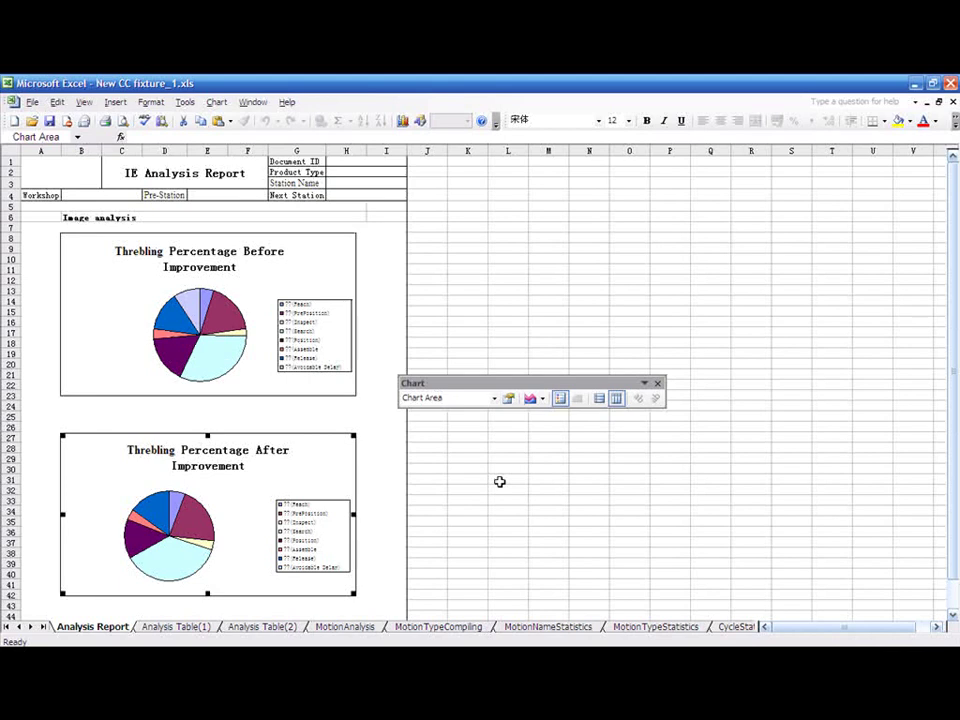
Step: Look through the report workbook's analysis table, motion type compiling, motion name, motion type and cycle statistics sheets
left_click(180, 626)
left_click(285, 627)
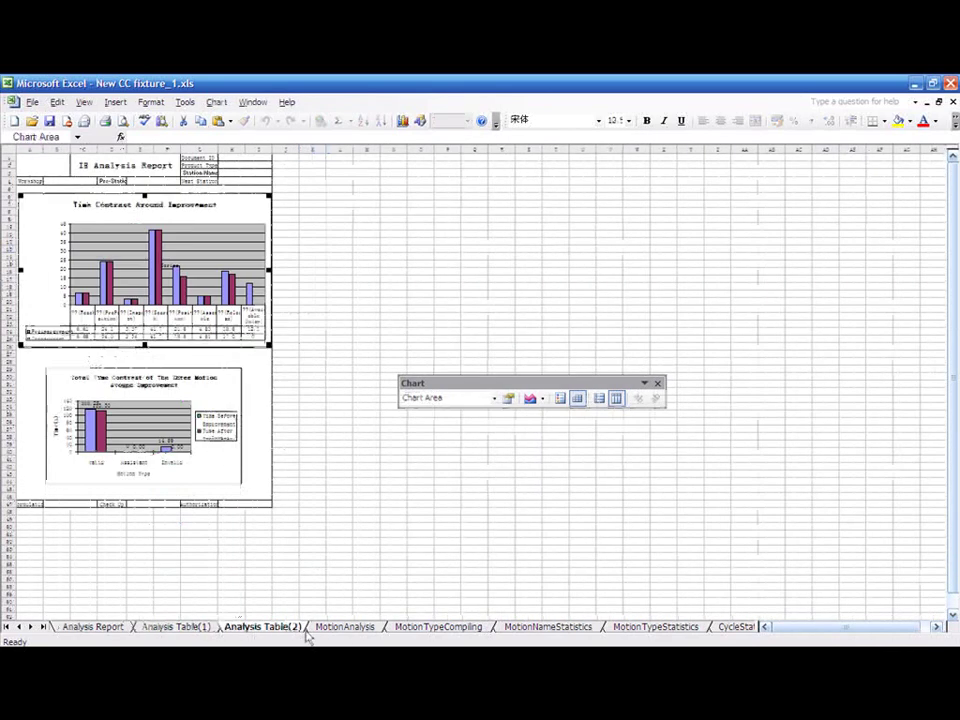
left_click(438, 627)
left_click(550, 627)
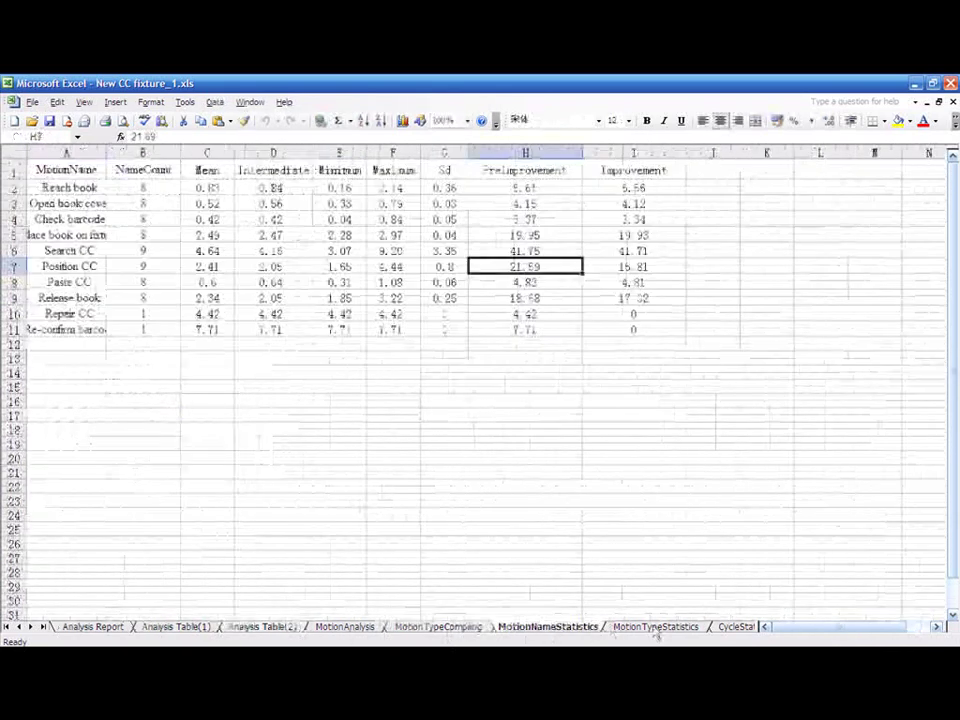
left_click(655, 627)
left_click(740, 627)
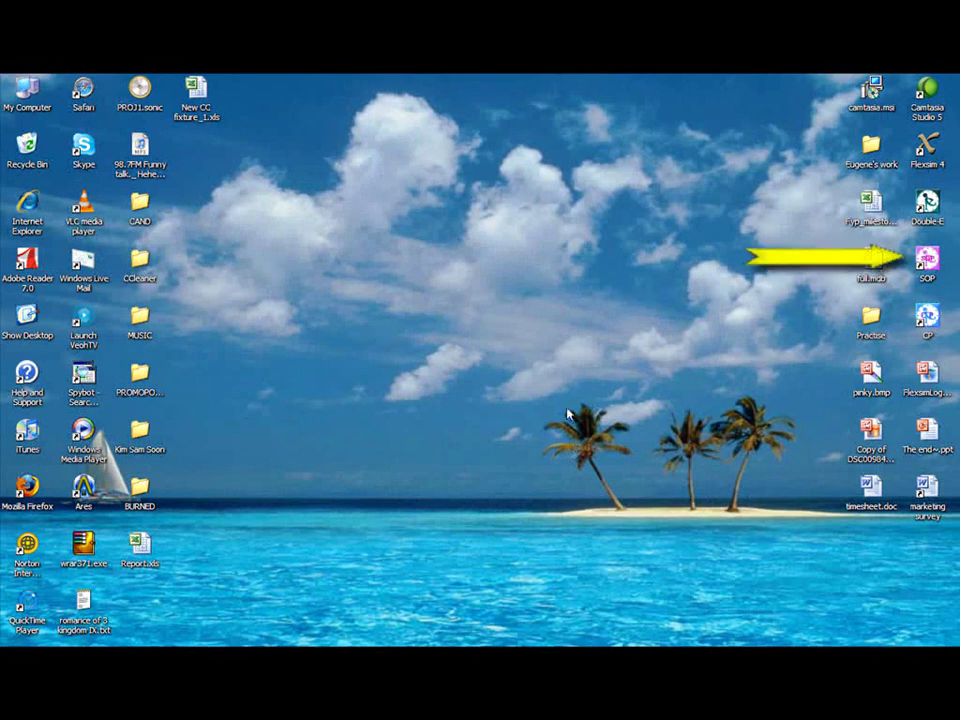
Step: Open DoubleE SOP Maker from the desktop and maximize its window
left_click(930, 258)
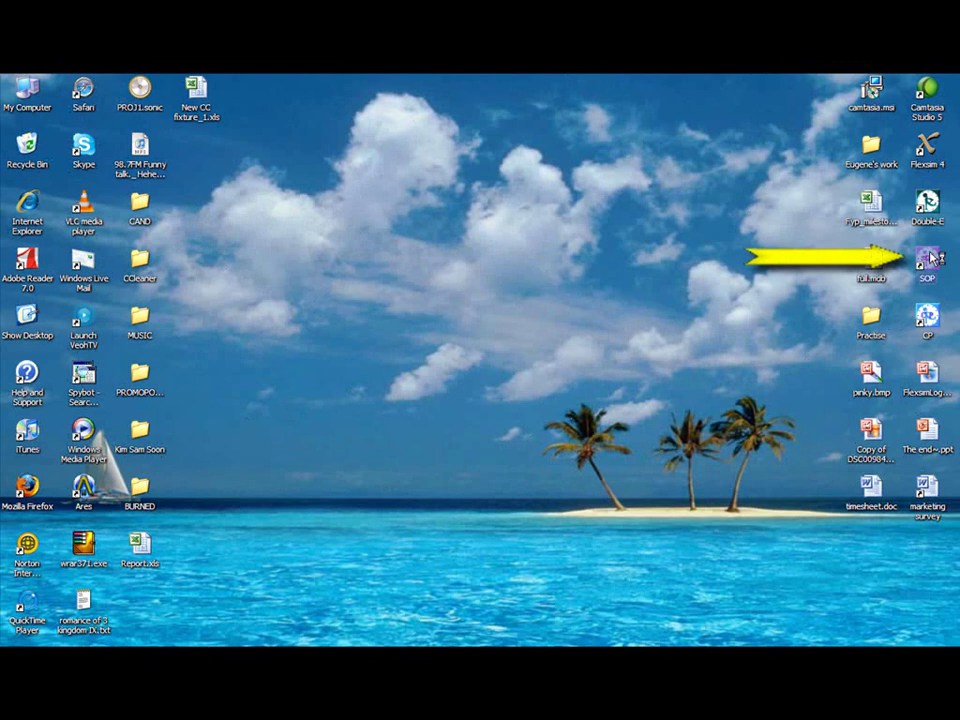
double_click(932, 258)
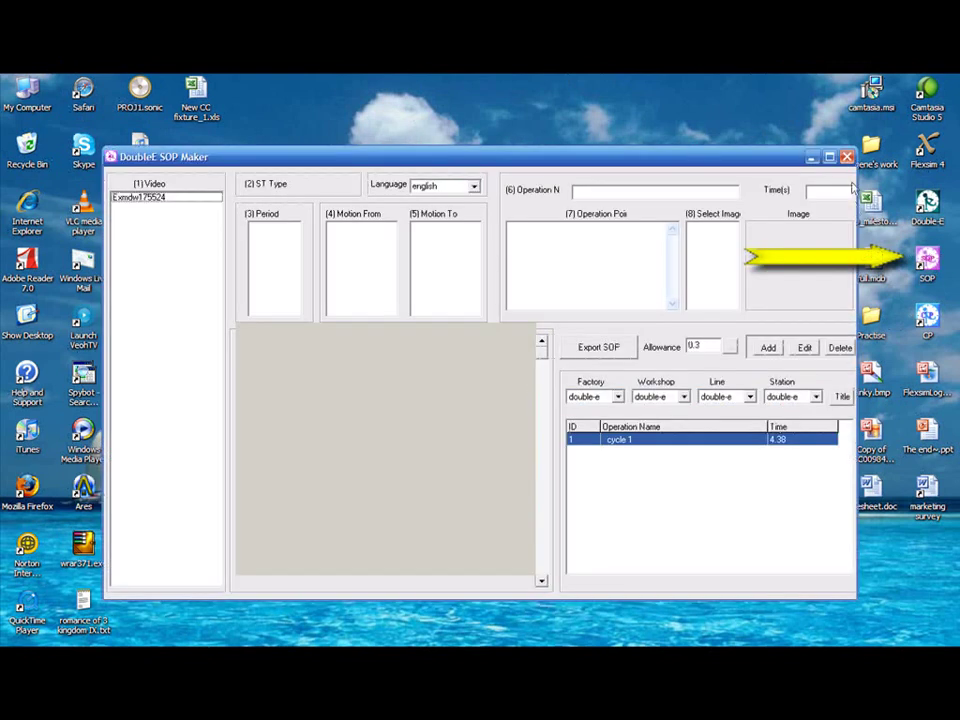
left_click(834, 157)
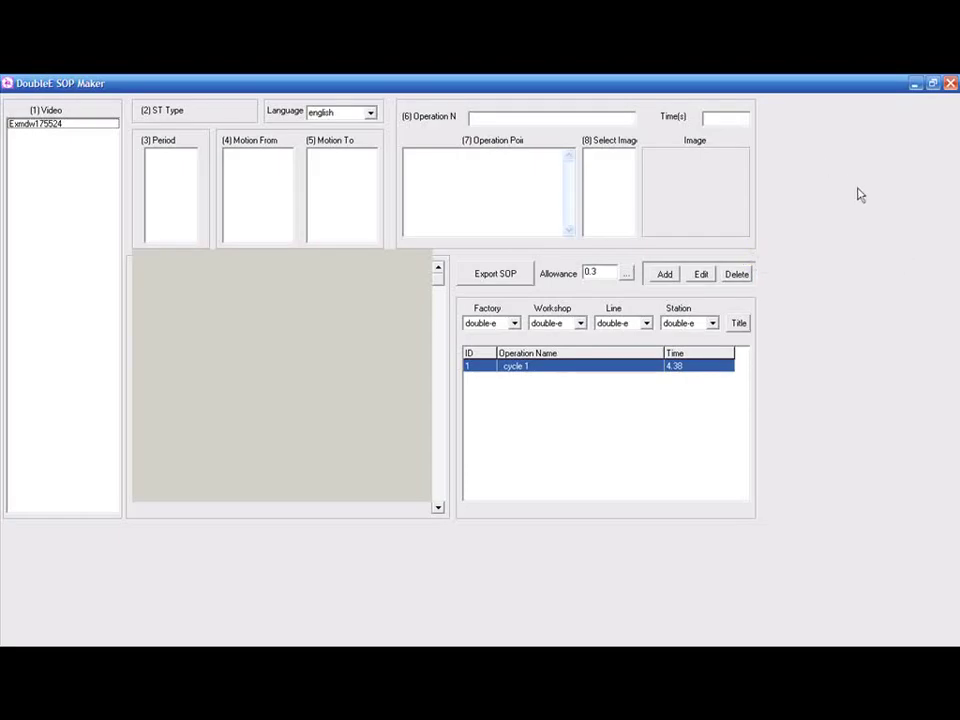
Step: Add a cycle 1 operation from period 1, motion 1 of the Exmdw175524 video, with the operation point "Start of work"
left_click(46, 126)
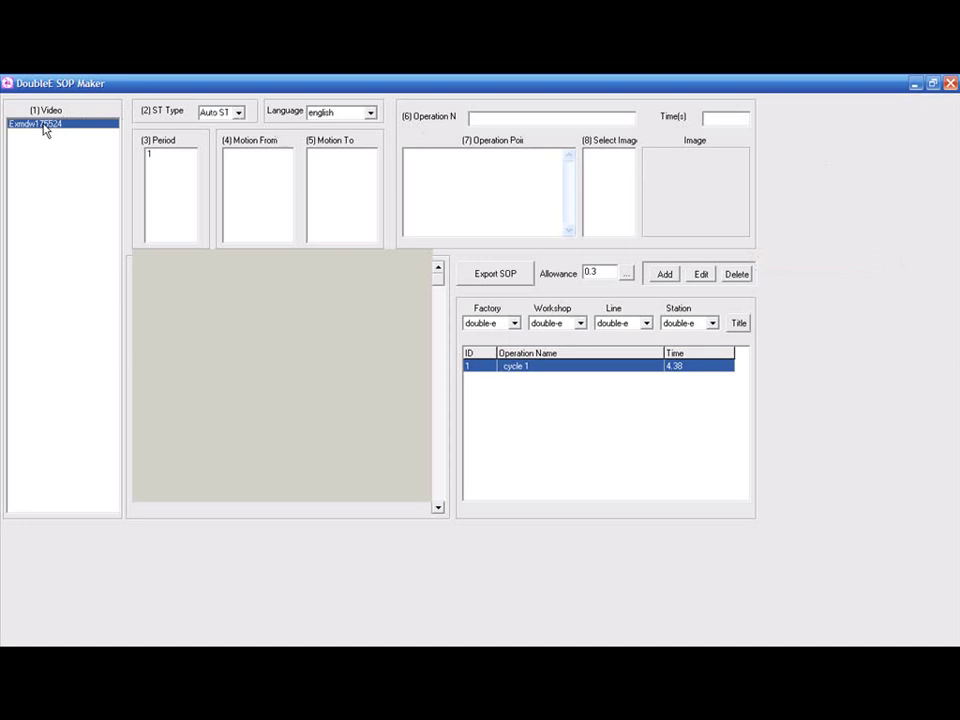
left_click(169, 157)
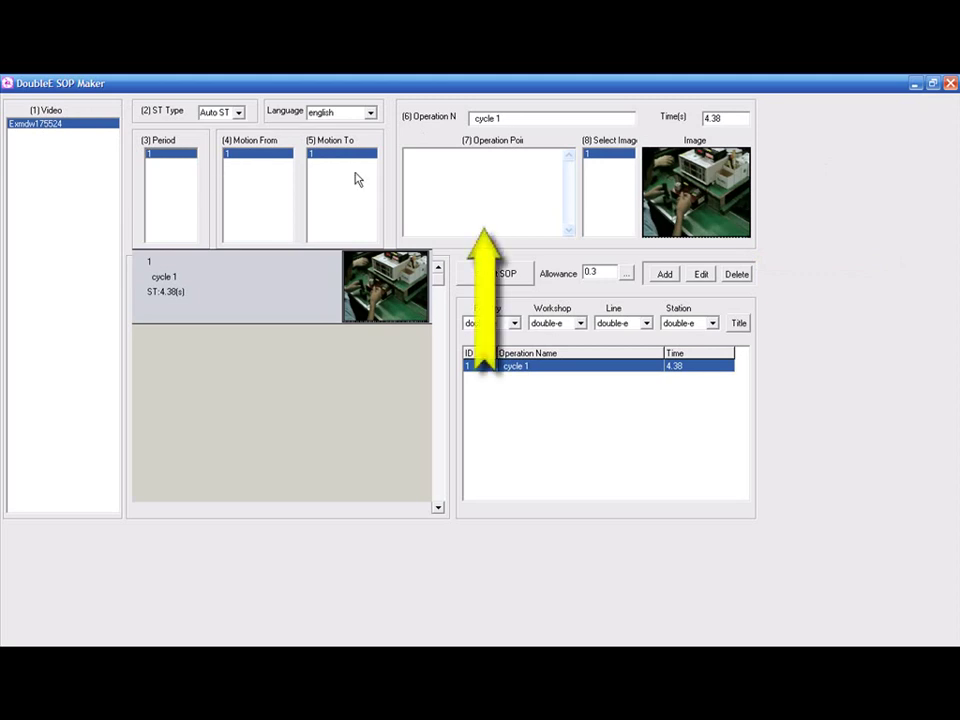
left_click(459, 178)
type("Start")
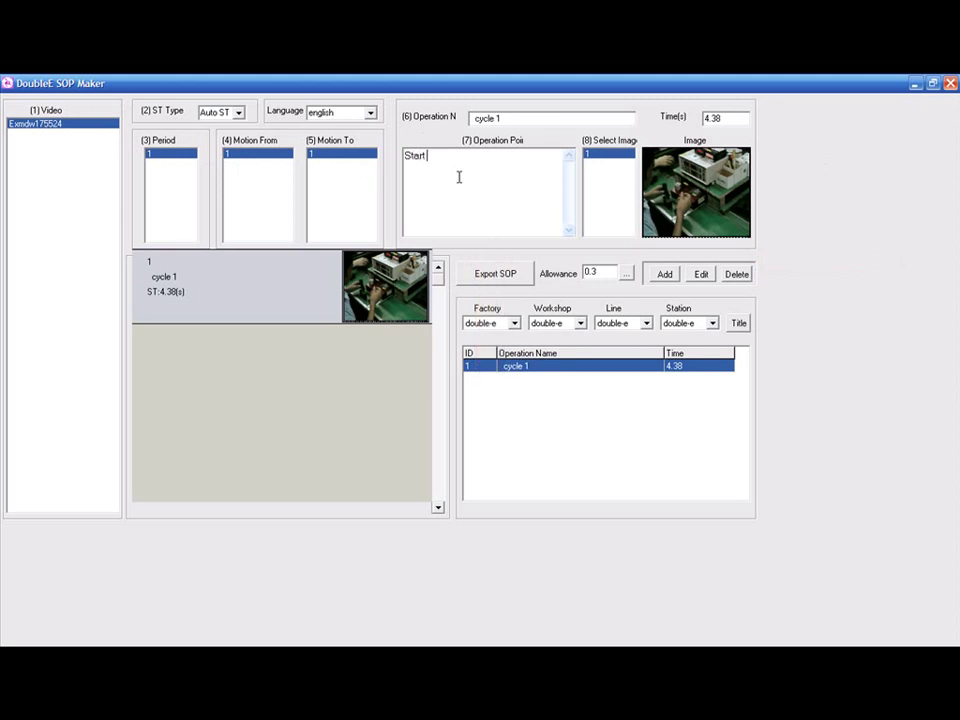
type(" of work")
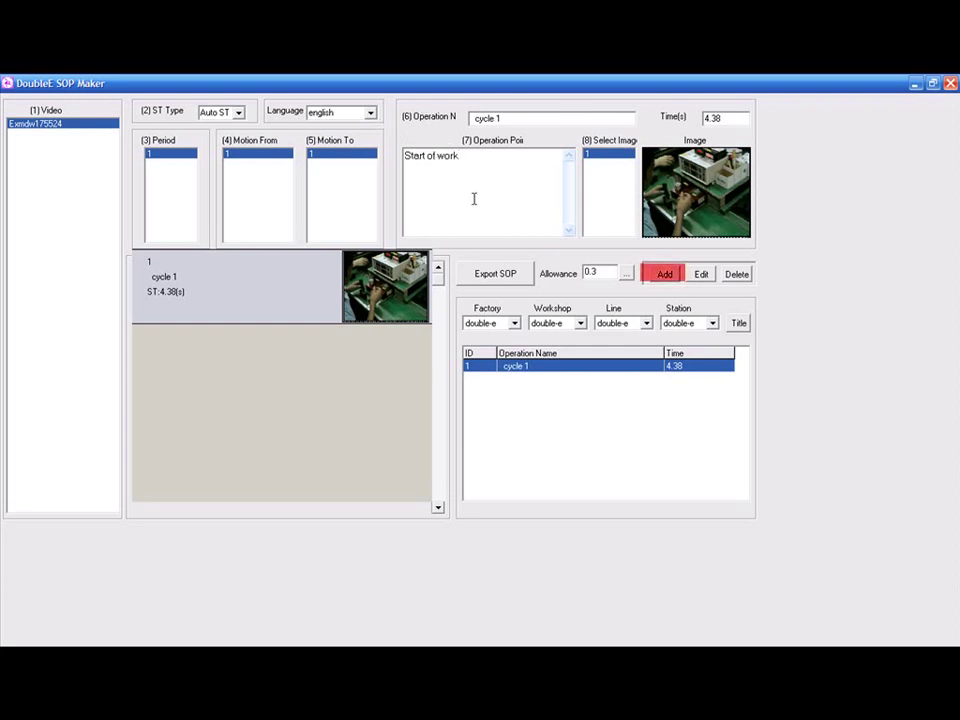
left_click(668, 276)
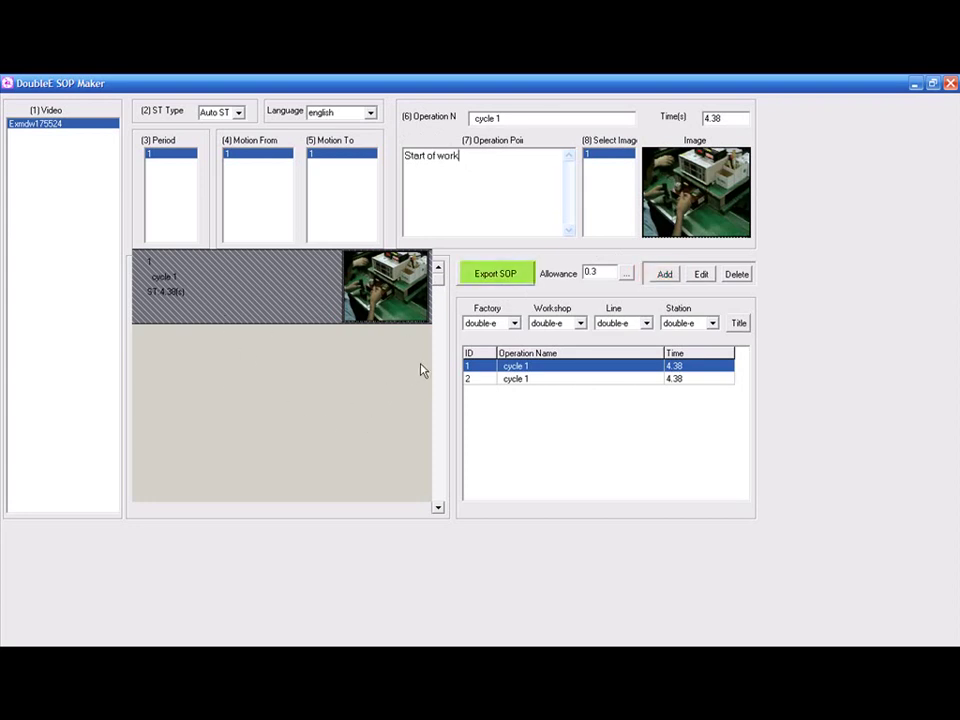
Step: Export the SOP to an Excel file named sop report on the Desktop
left_click(486, 273)
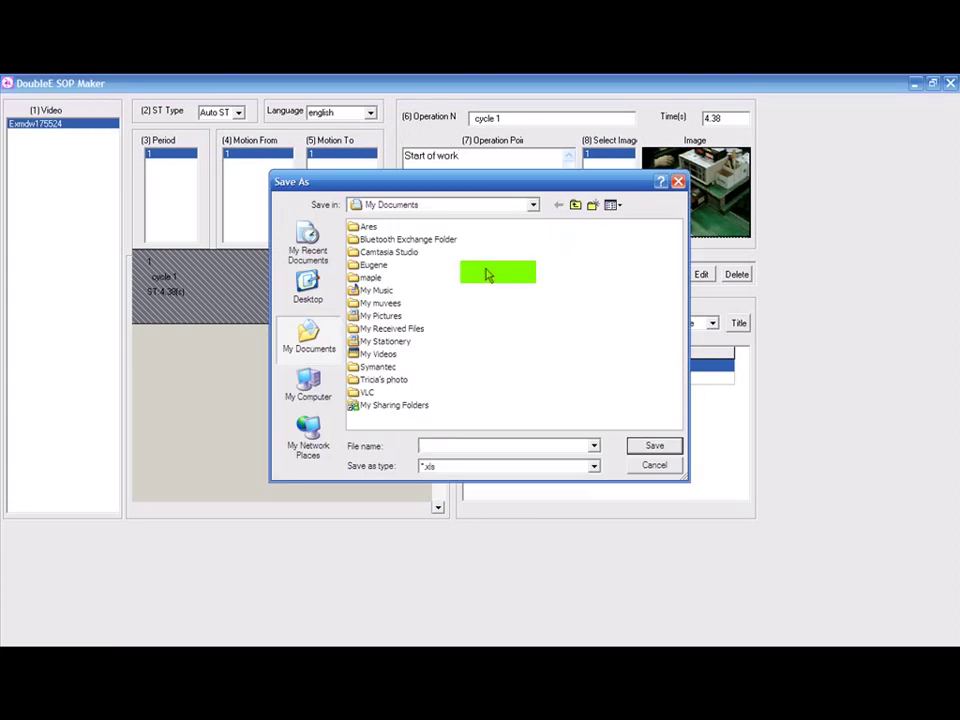
left_click(308, 288)
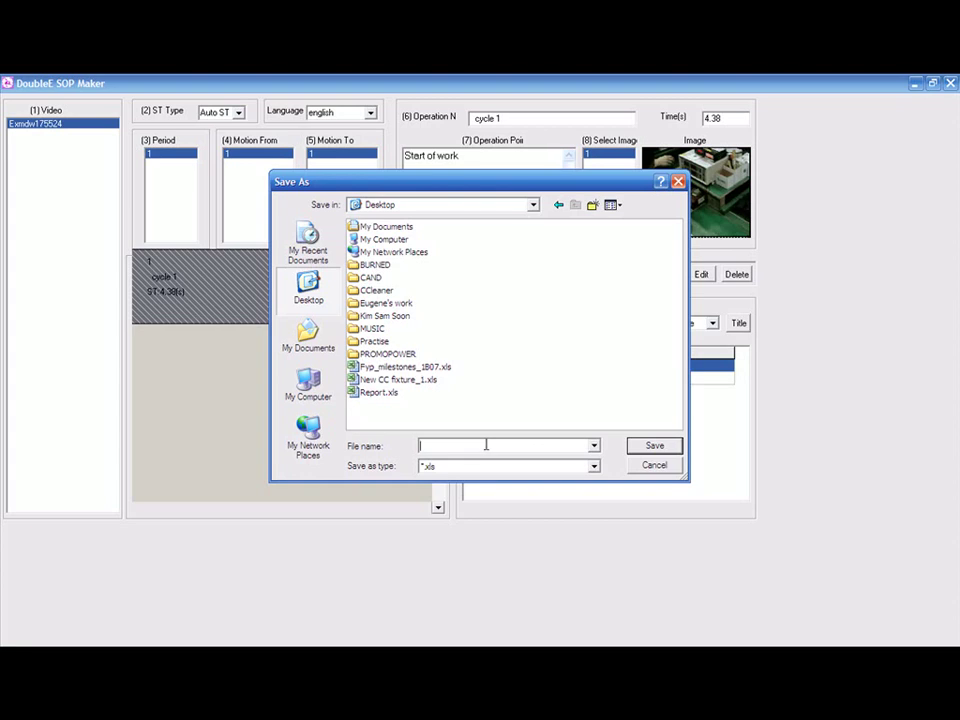
type("sop report")
left_click(652, 447)
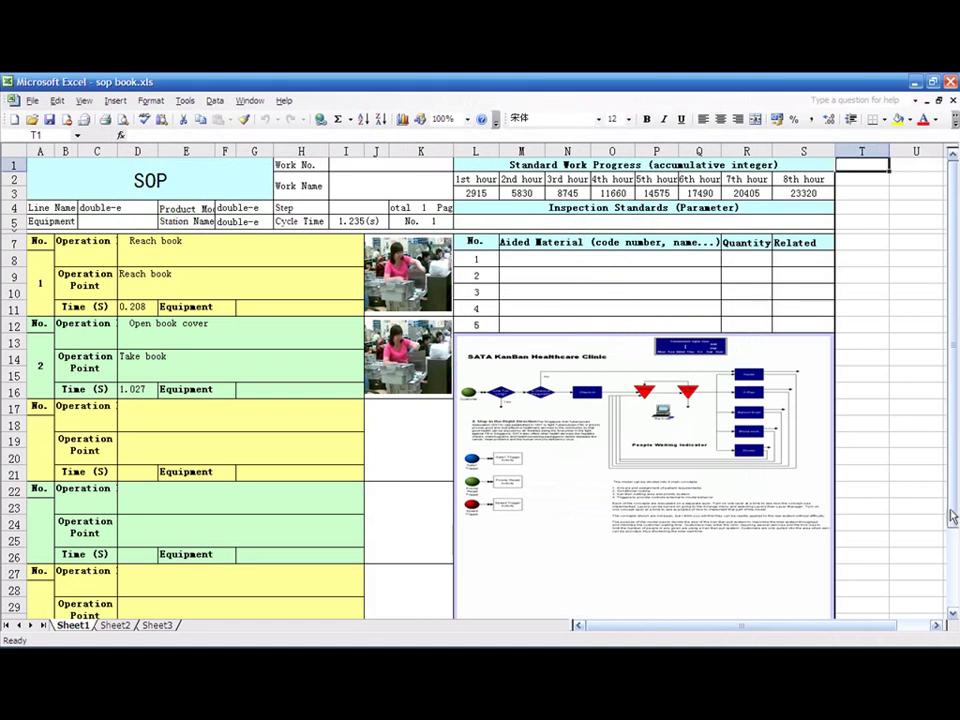
Step: Review the SOP sheet in sop book.xls down to its authorization, revision and signature rows
left_click(953, 545)
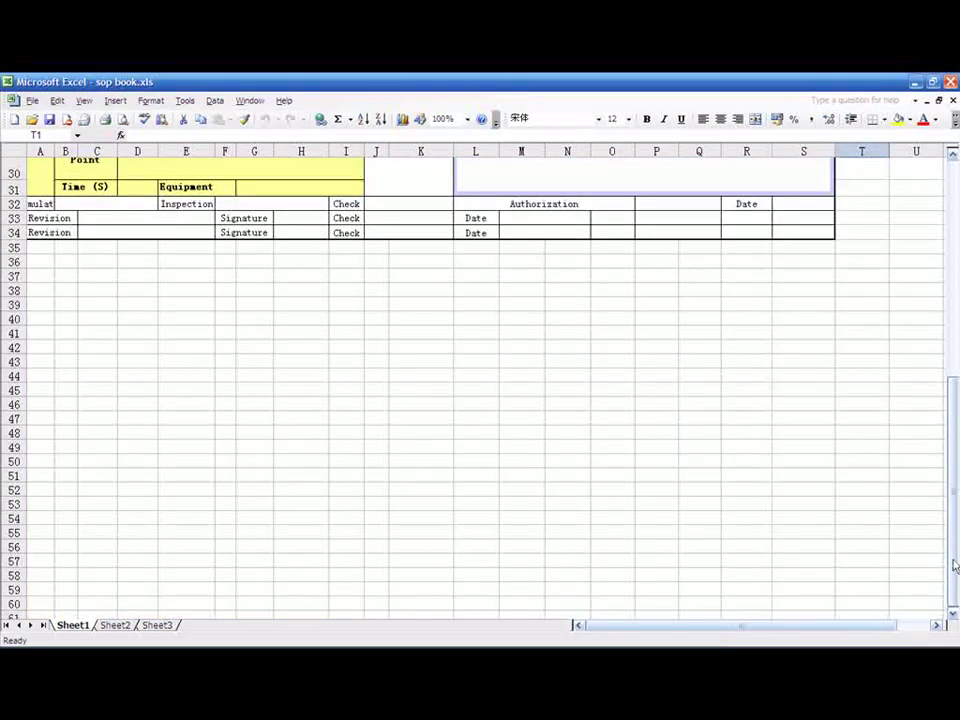